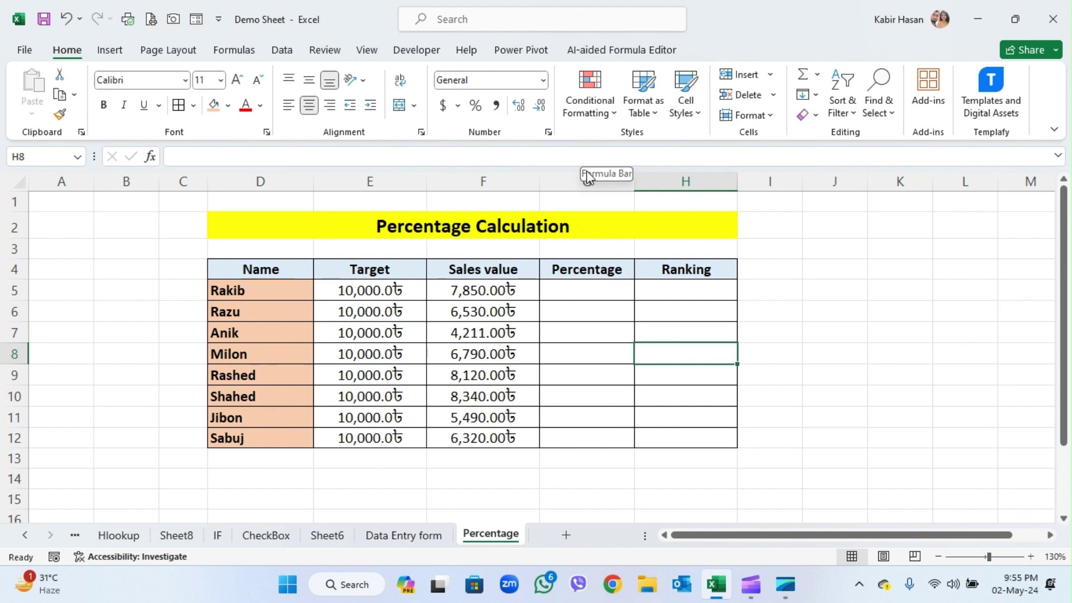
left_click(613, 291)
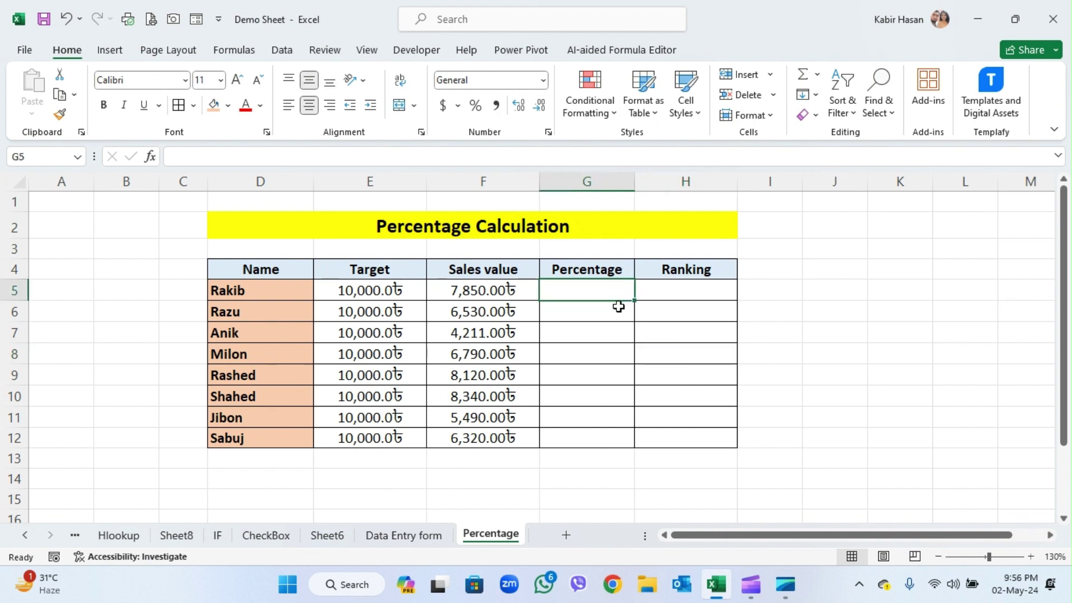
left_click(619, 309)
left_click(614, 290)
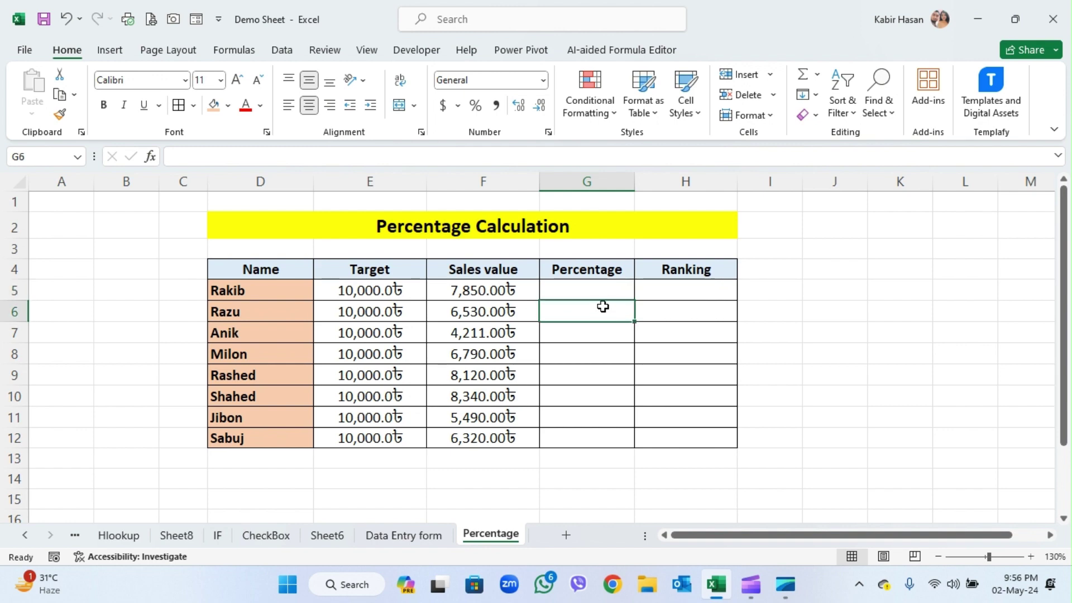
left_click(601, 308)
left_click(600, 288)
Step: Widen column I slightly, beside the Percentage Calculation table
left_click(771, 289)
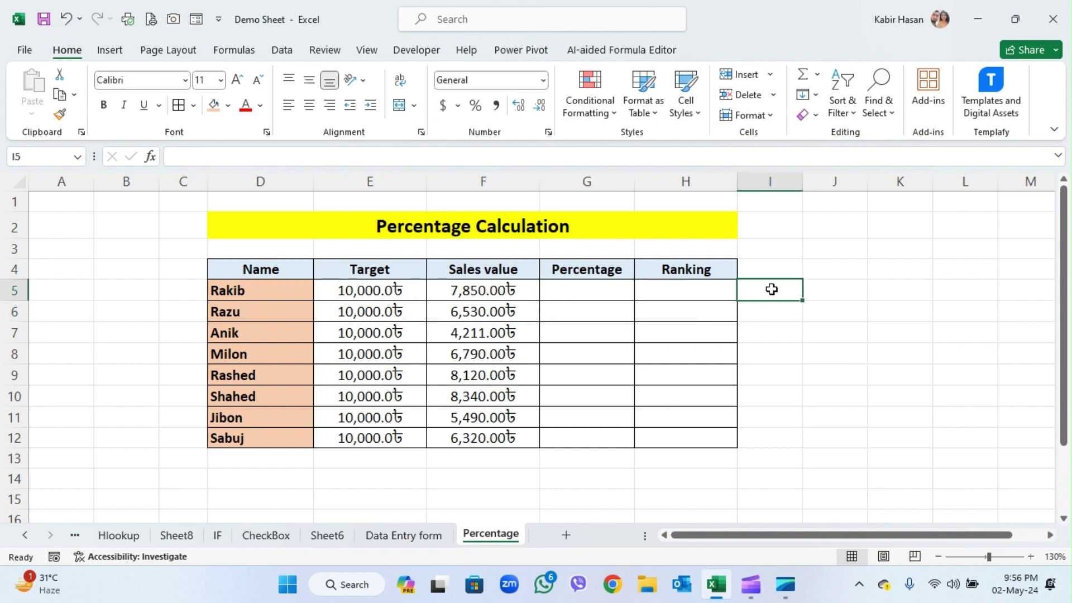
left_click(776, 312)
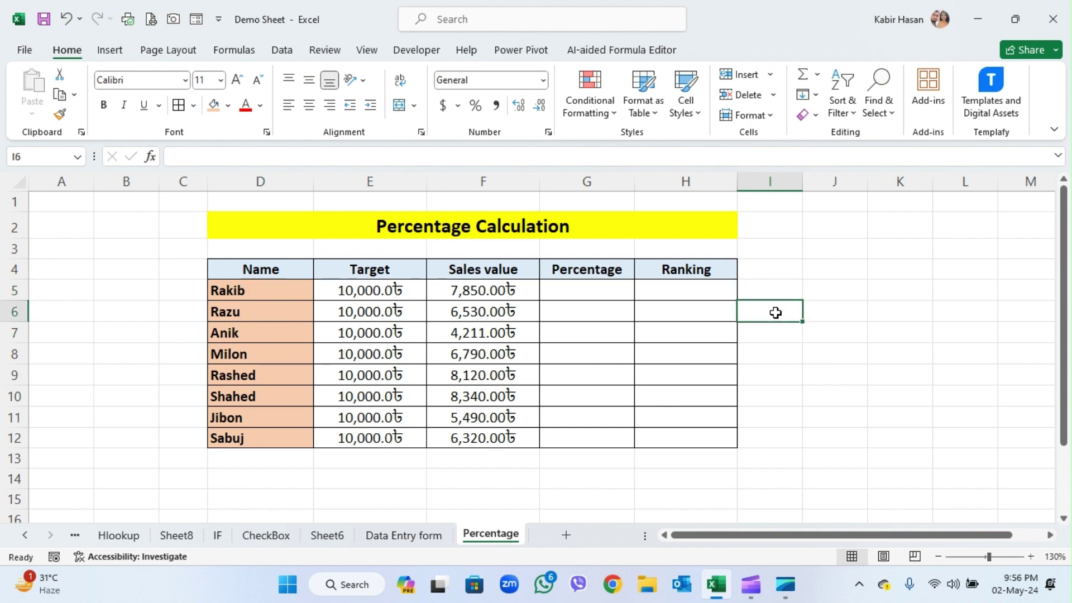
left_click_drag(802, 182, 818, 182)
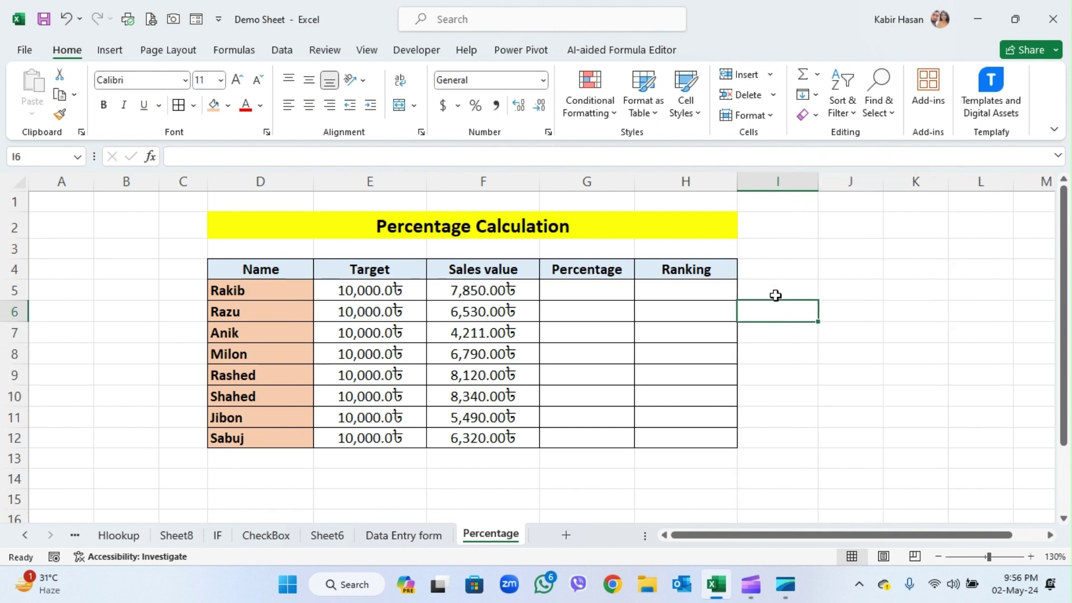
left_click(778, 295)
left_click(851, 291)
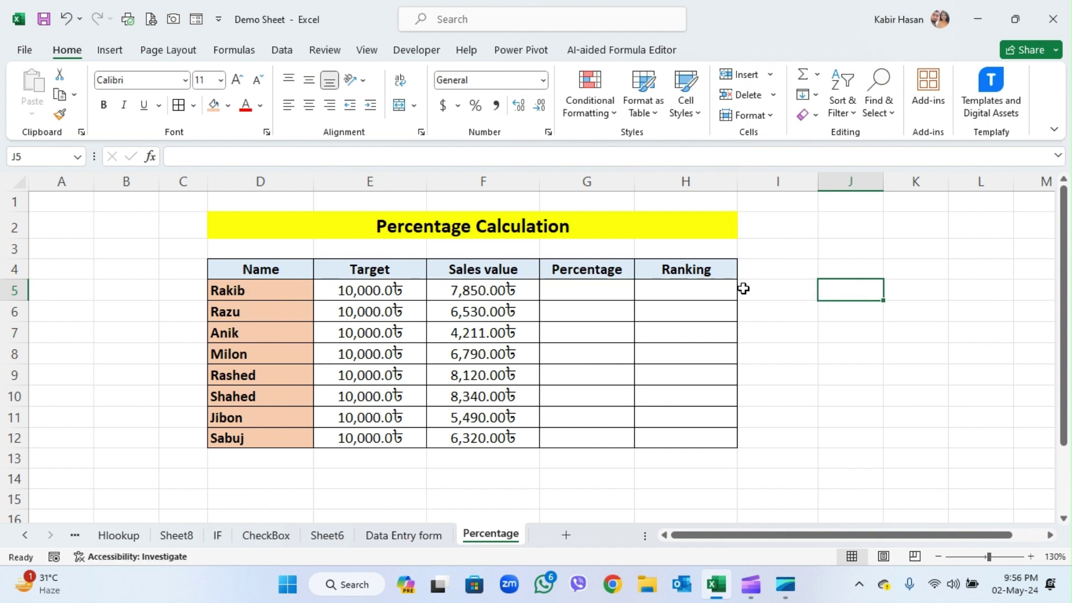
Step: Enter 65% directly in cell G5 as a trial percentage and undo the entry
left_click(588, 286)
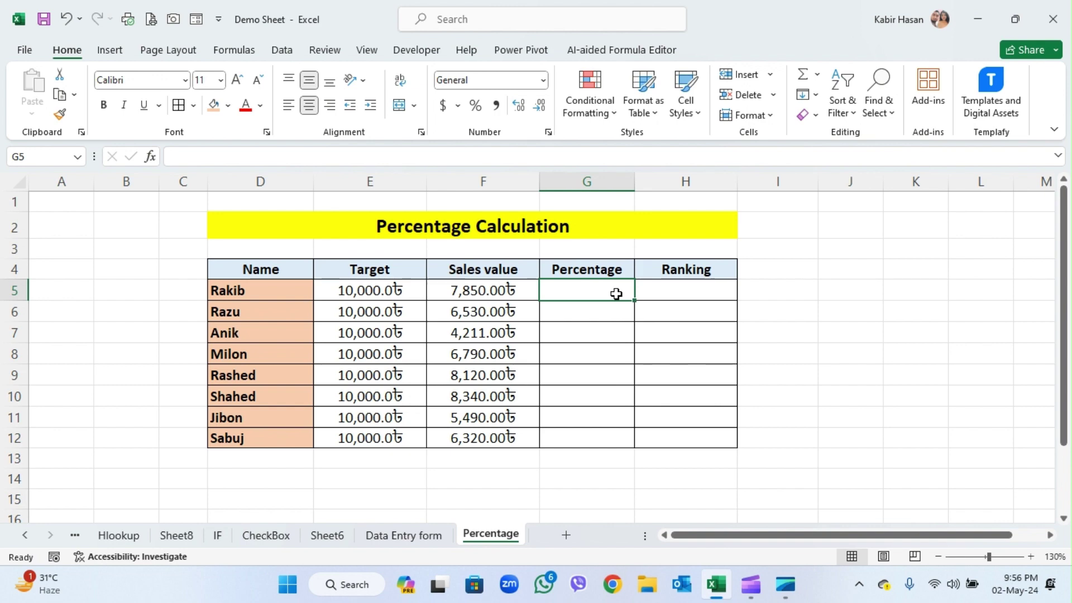
type("65 %")
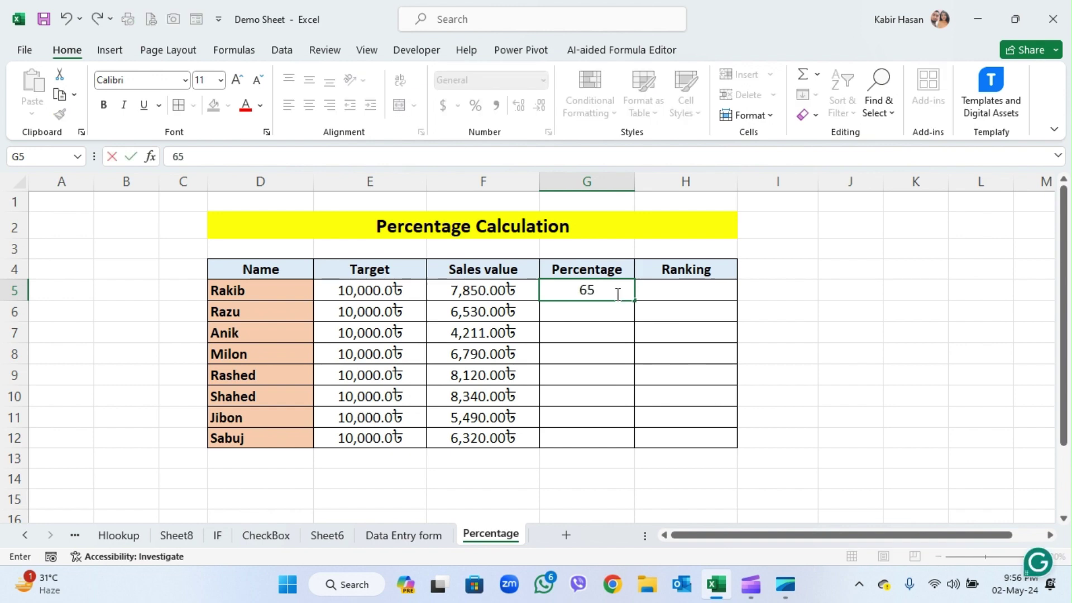
key("Return")
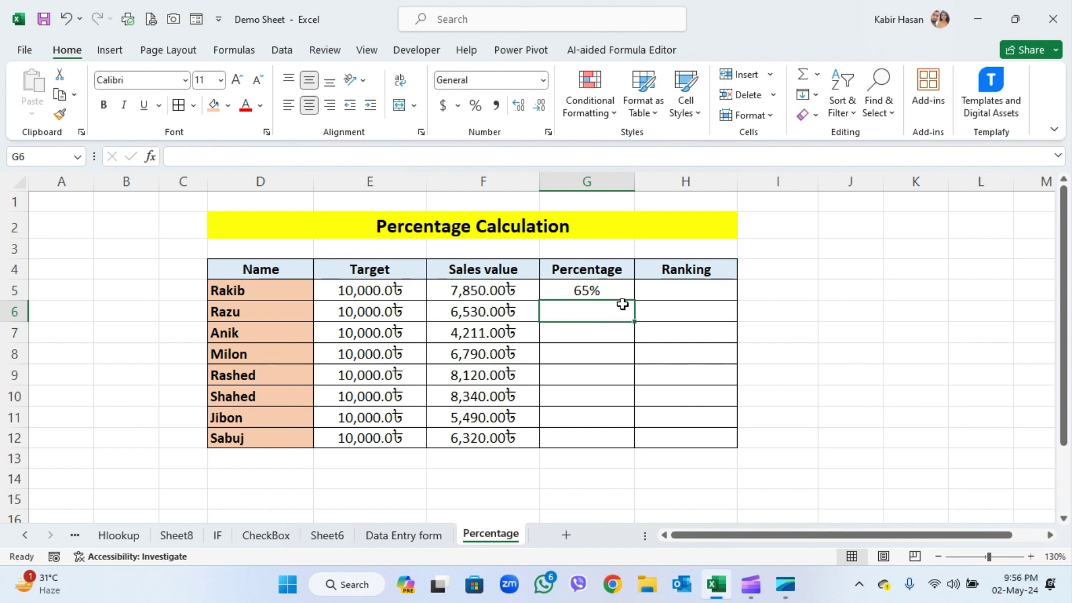
left_click(618, 288)
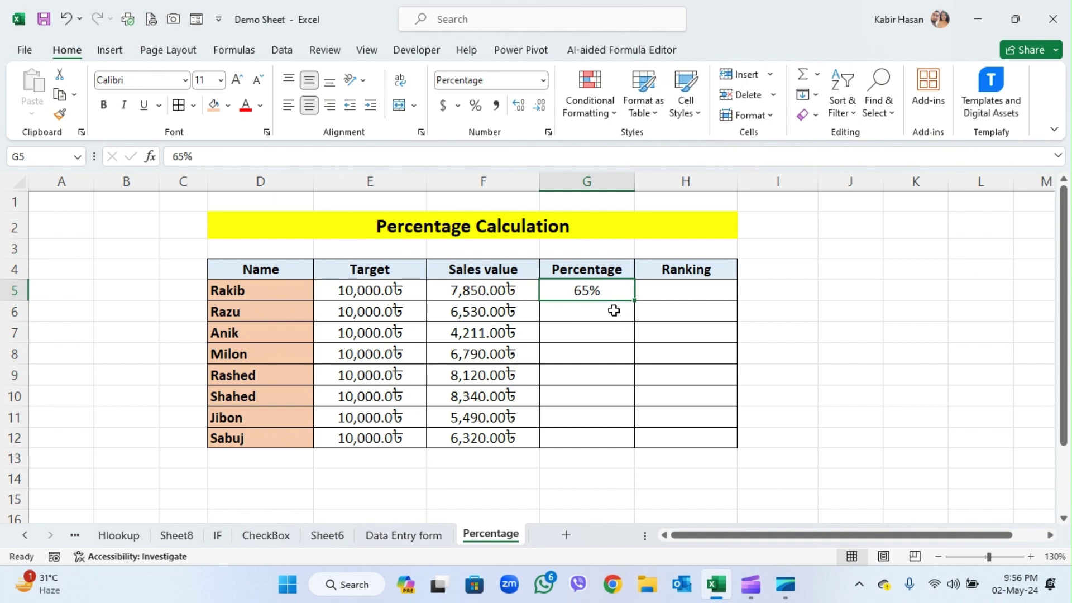
left_click(611, 309)
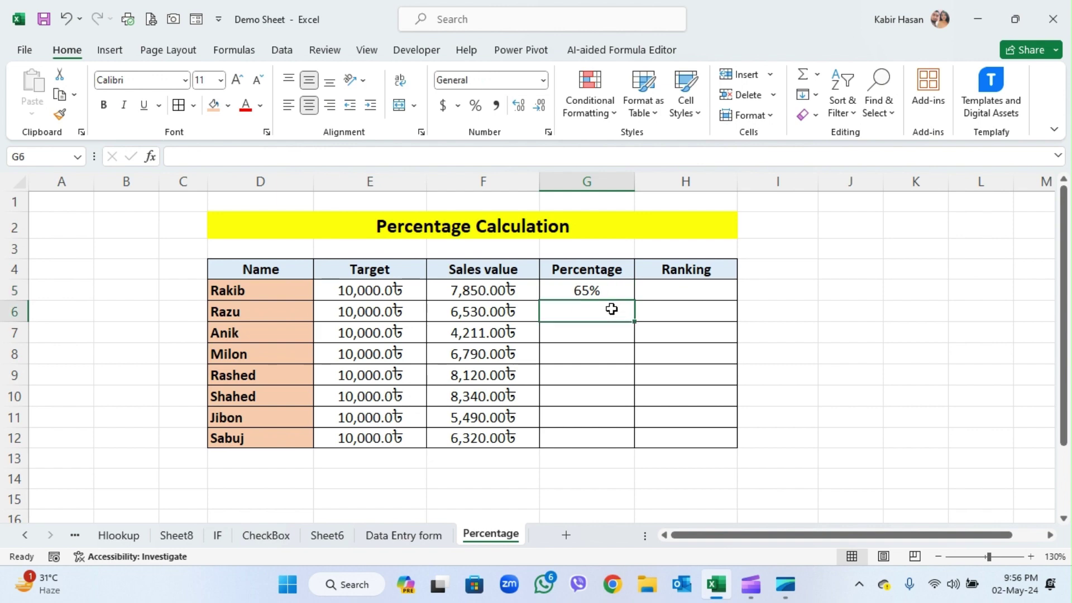
key("ctrl+z")
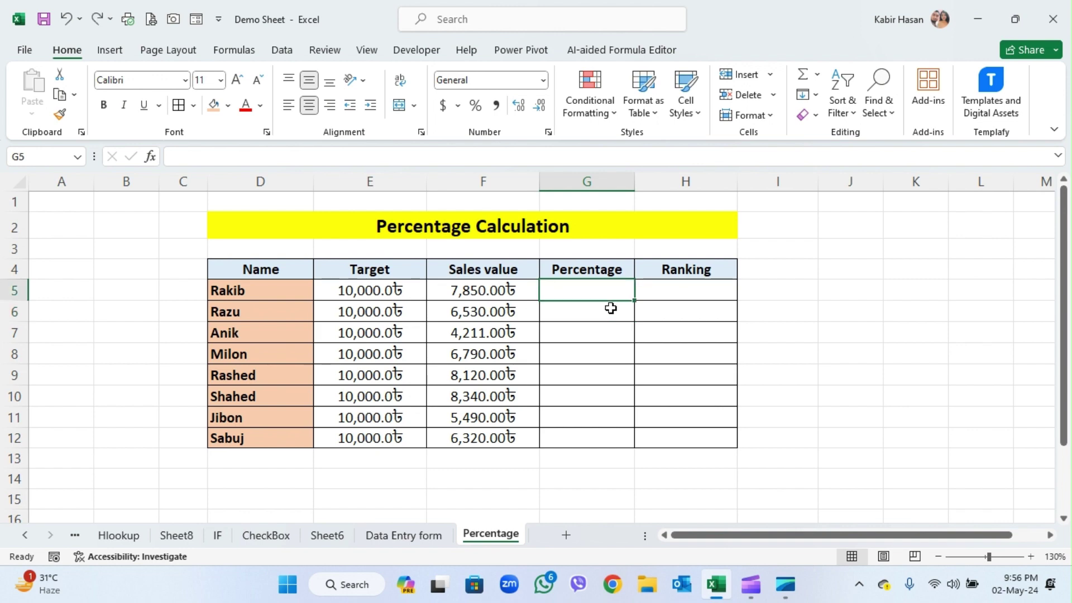
left_click(608, 329)
left_click(602, 291)
left_click(598, 311)
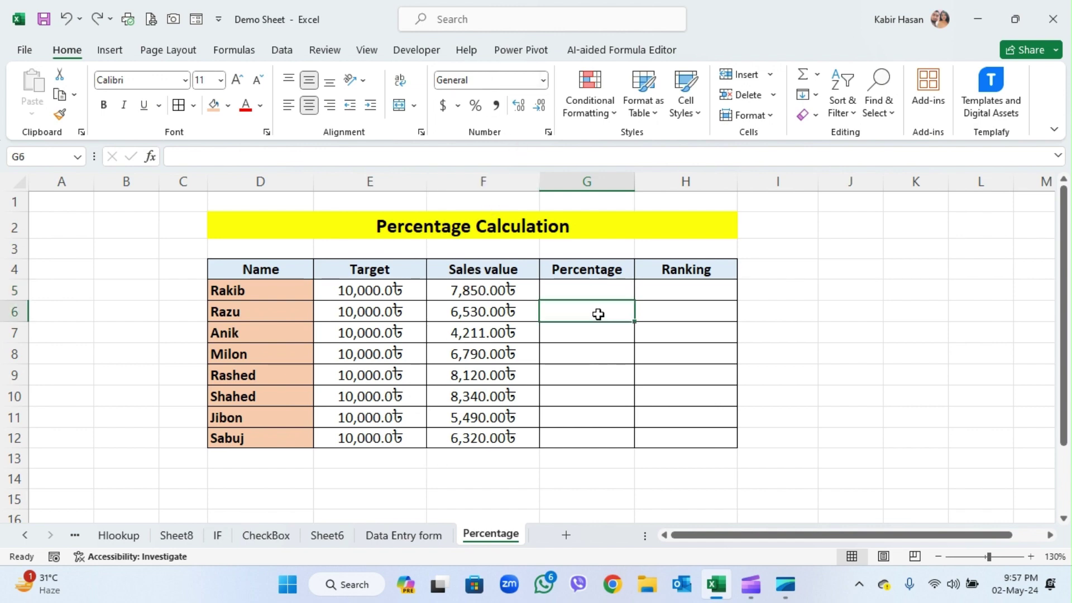
left_click(593, 283)
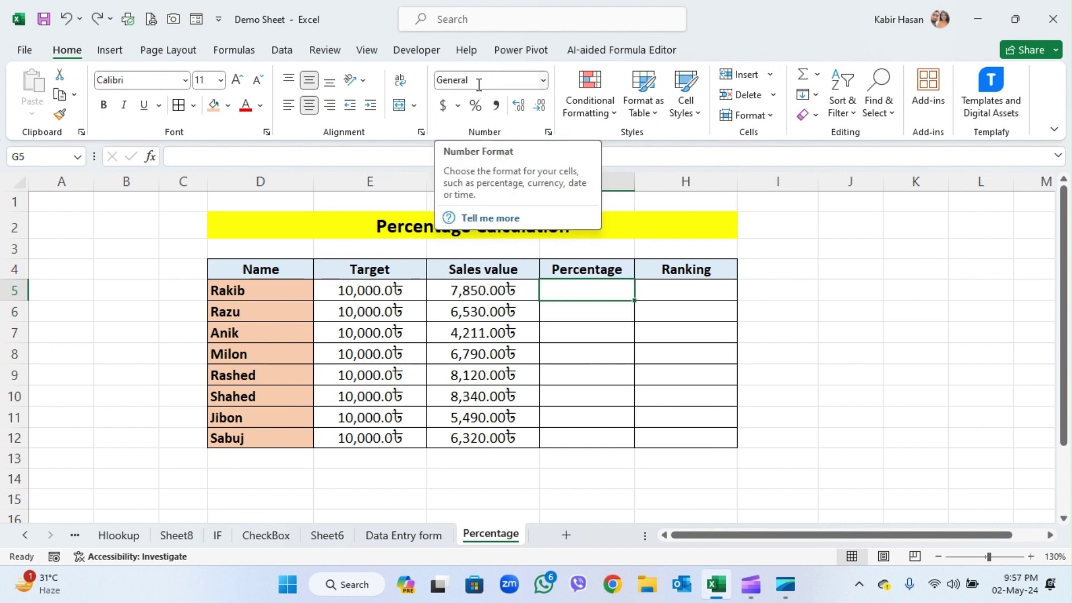
left_click(586, 347)
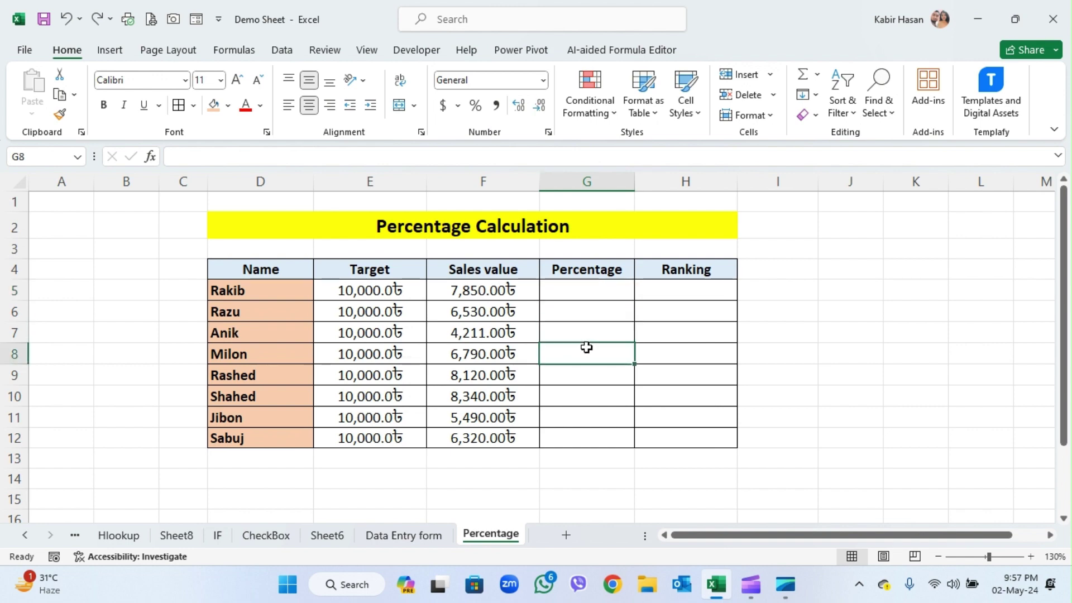
Step: Divide the first person's sales value by the target in cell G5 with the formula =F5/E5
left_click(591, 291)
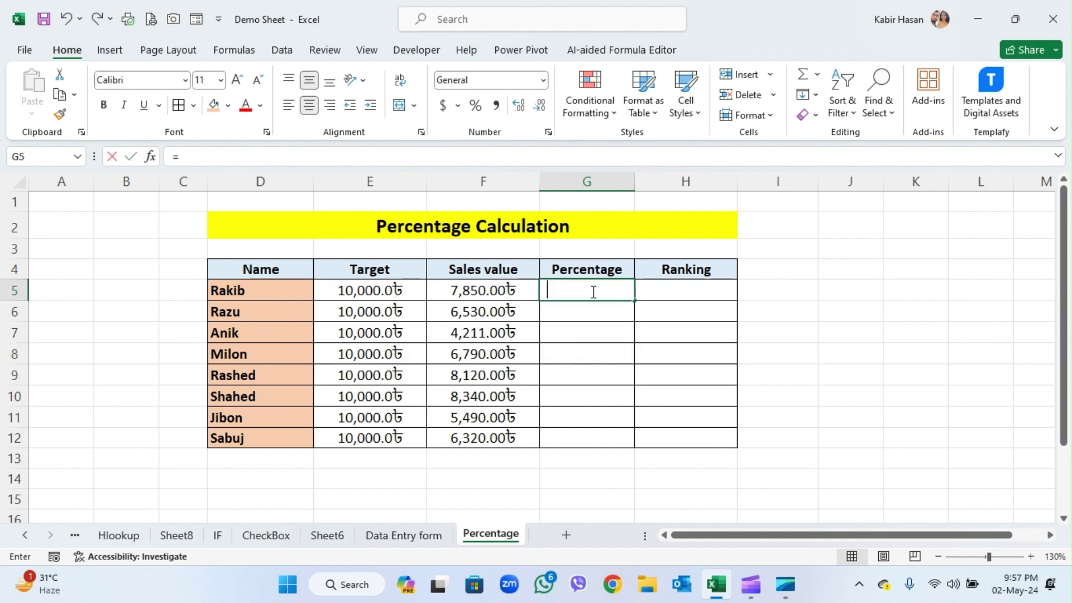
type("=")
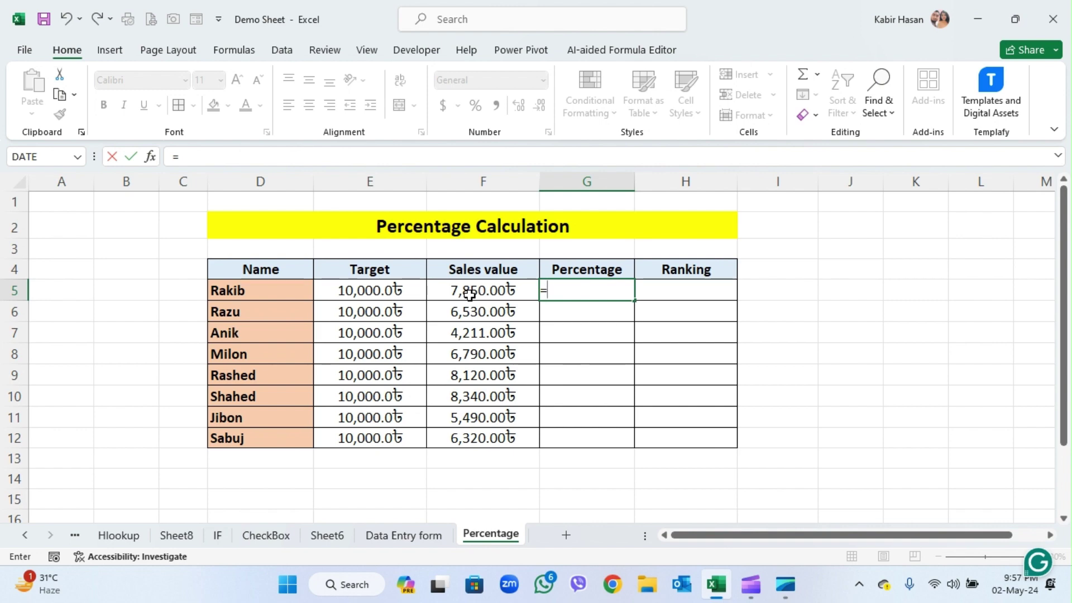
left_click(486, 289)
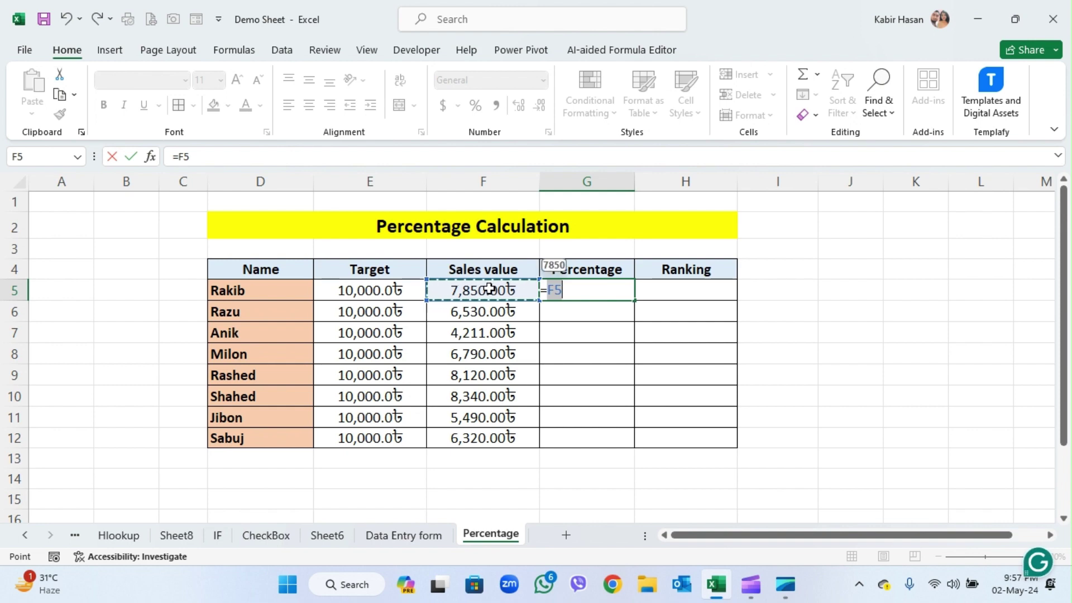
type("/")
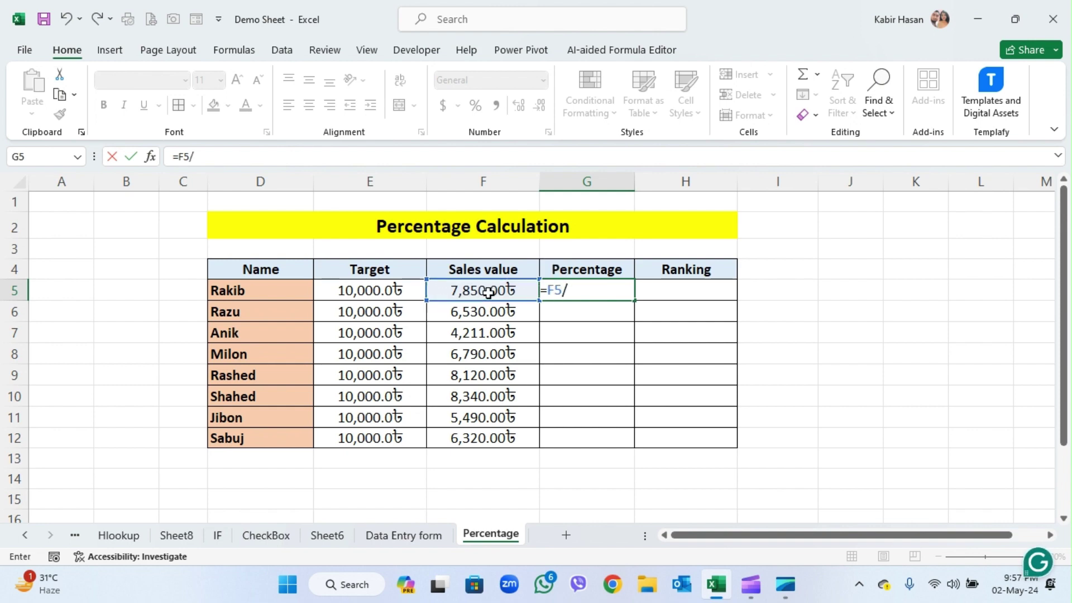
left_click(387, 290)
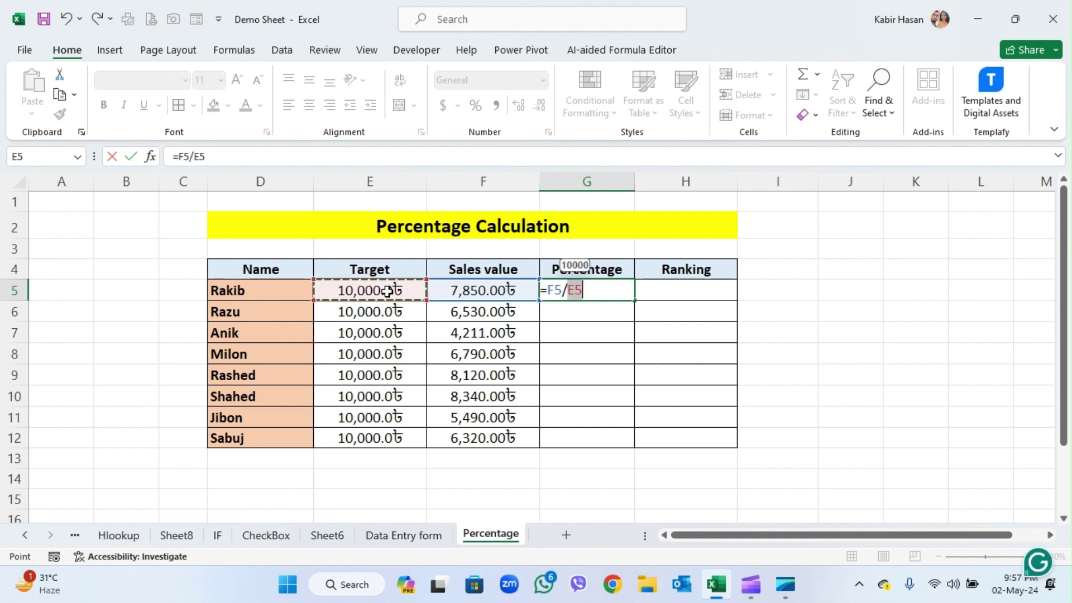
key("Return")
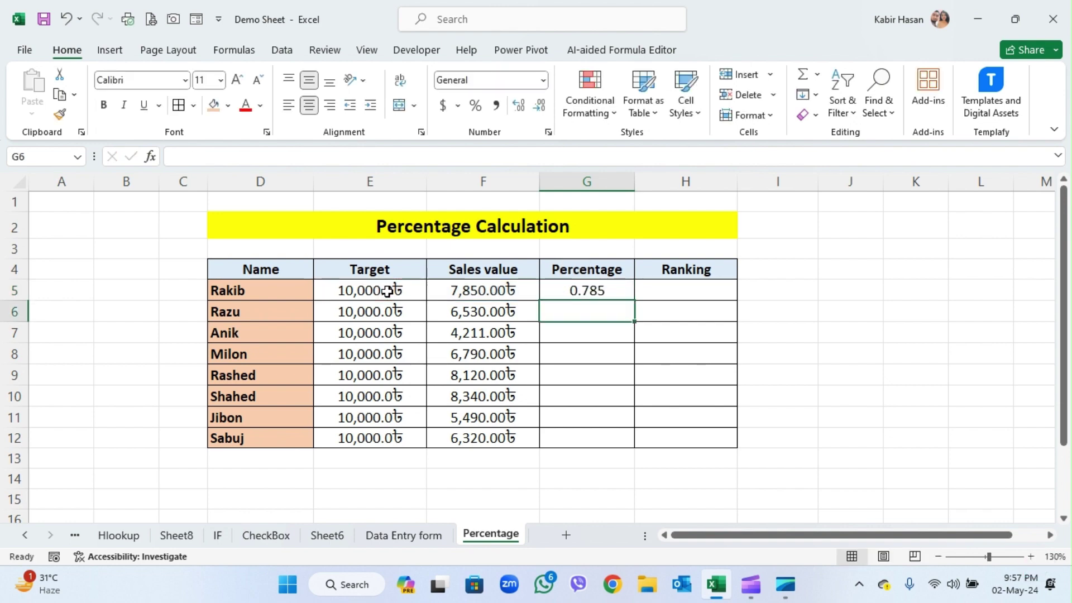
Step: Apply the percent number style to the formula cell G5
left_click(590, 293)
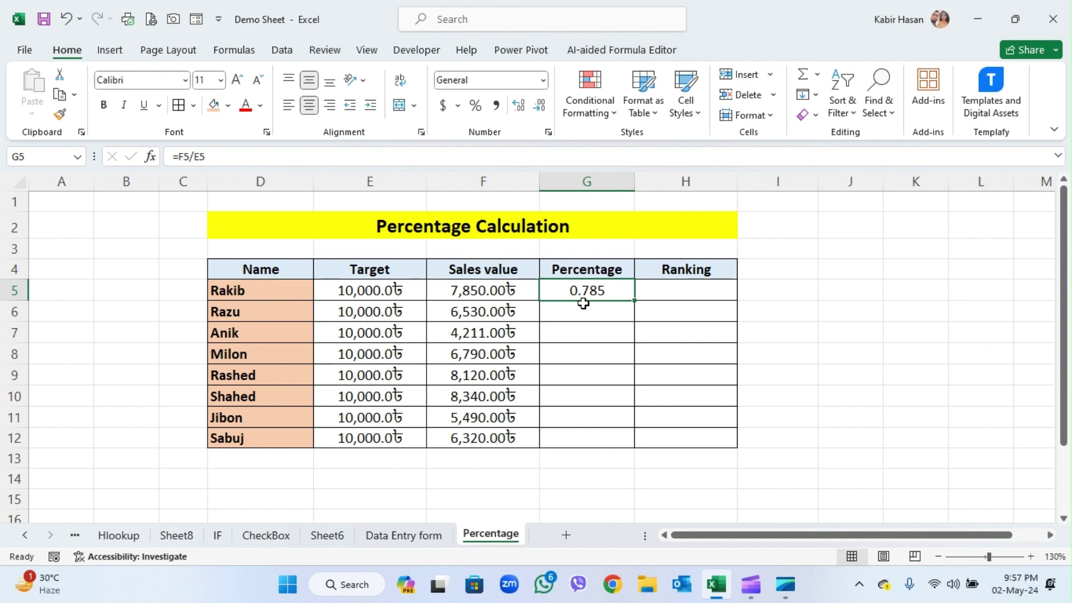
left_click(476, 106)
left_click(591, 312)
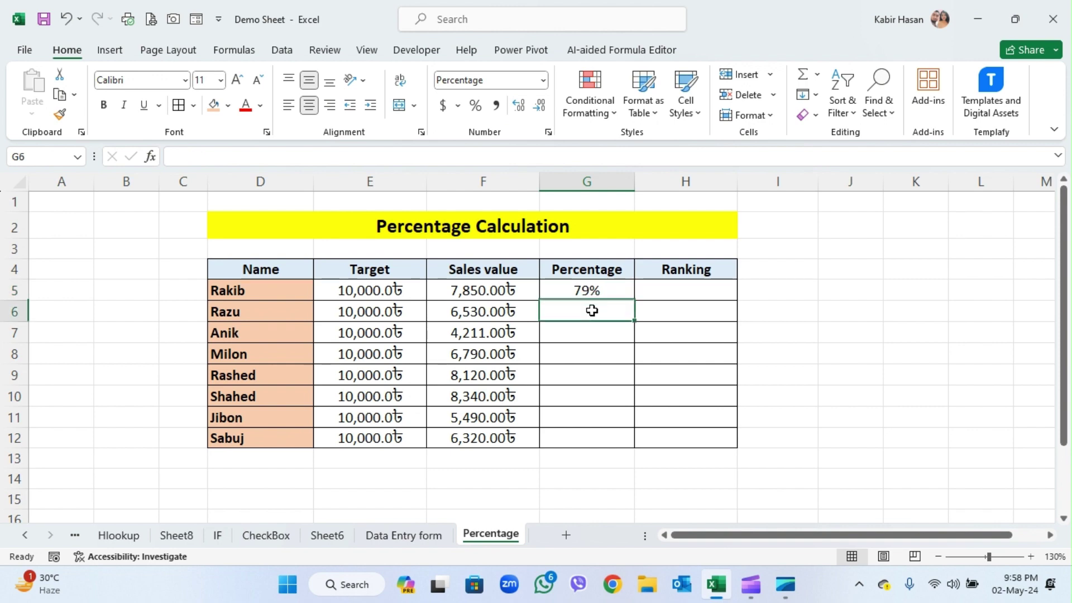
Step: Undo the percent style on cell G5 and delete the cell's formula
left_click(579, 289)
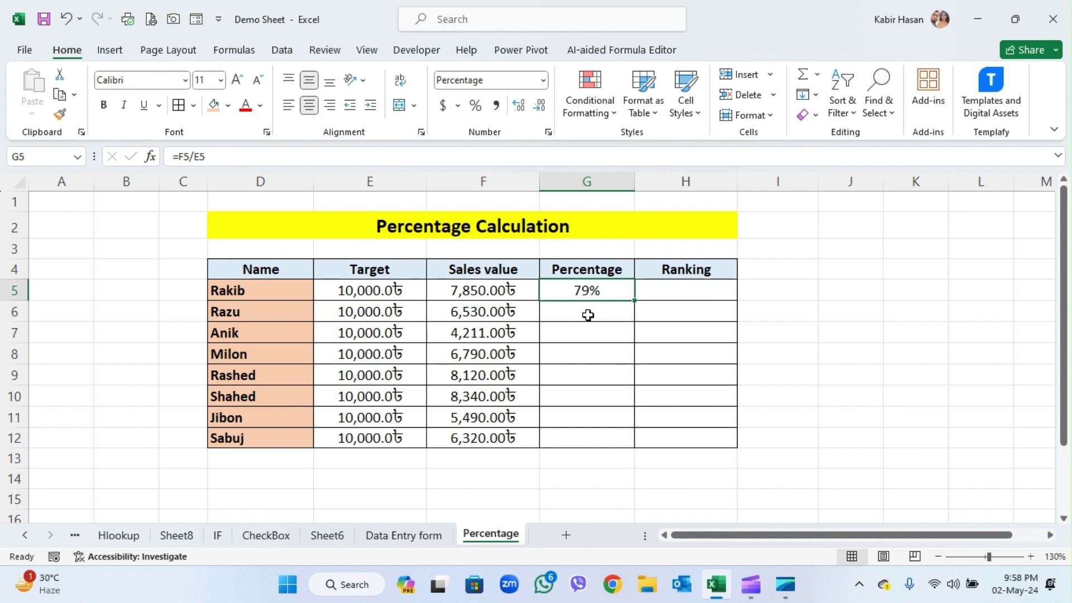
key("ctrl+z")
key("Delete")
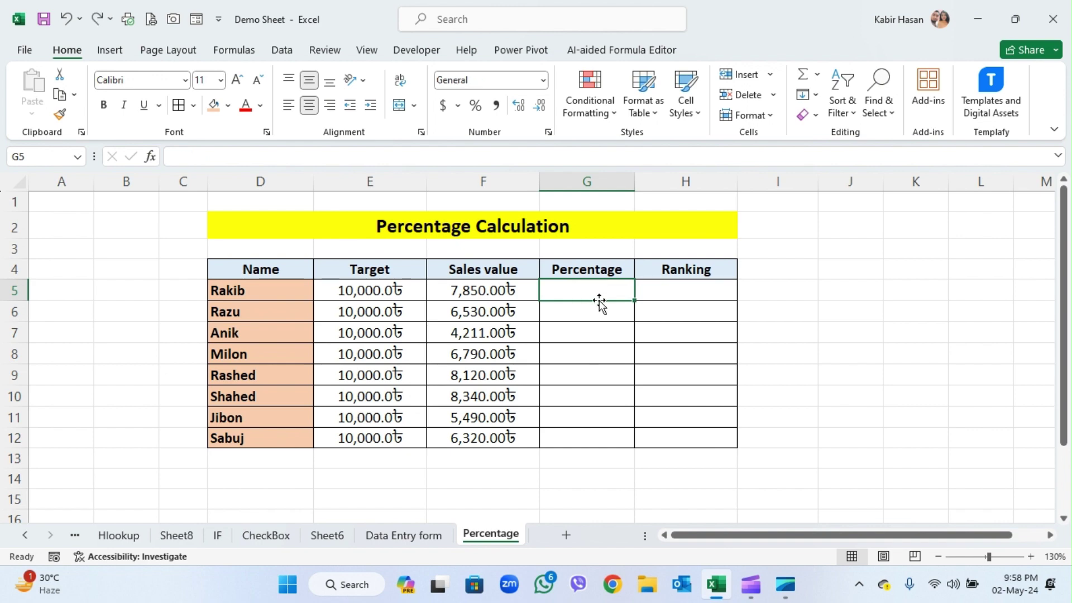
Step: Enter the formula =F5/E5 in cell G5 to divide the sales value by the target
type("=")
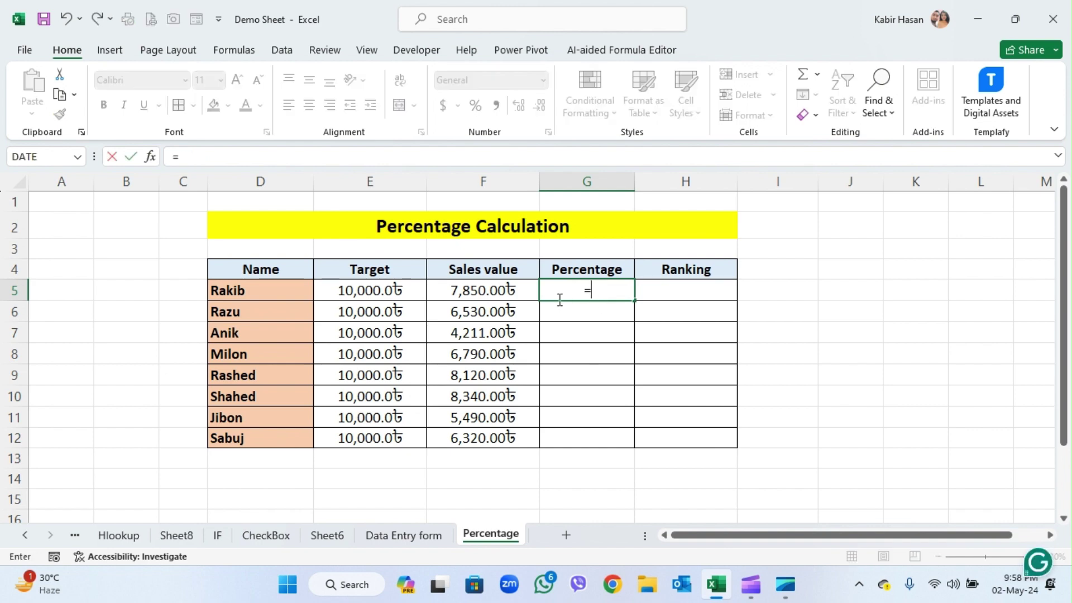
left_click(494, 288)
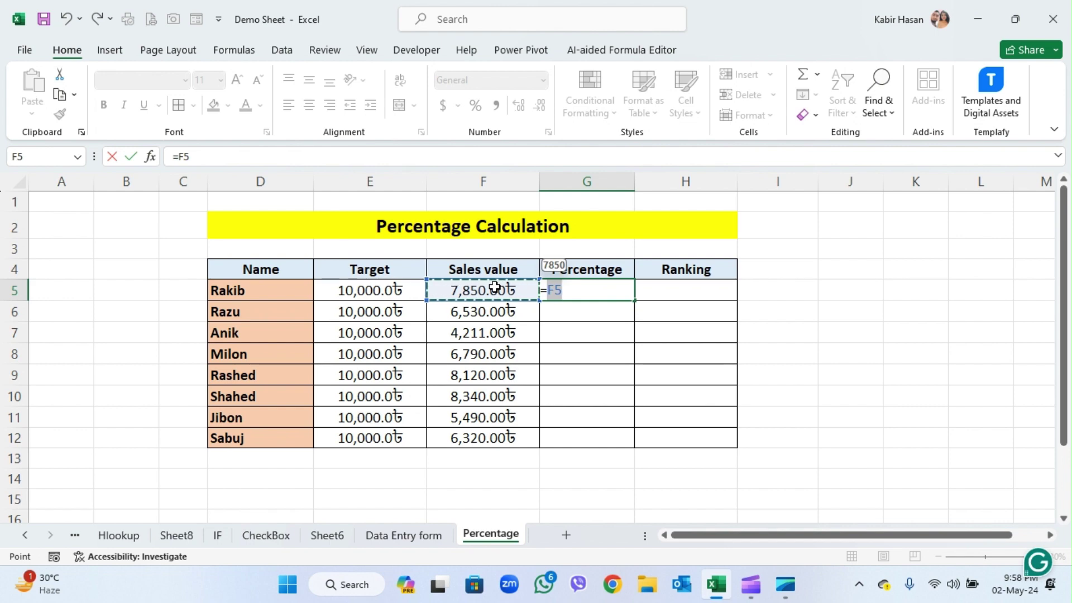
type("/")
left_click(389, 288)
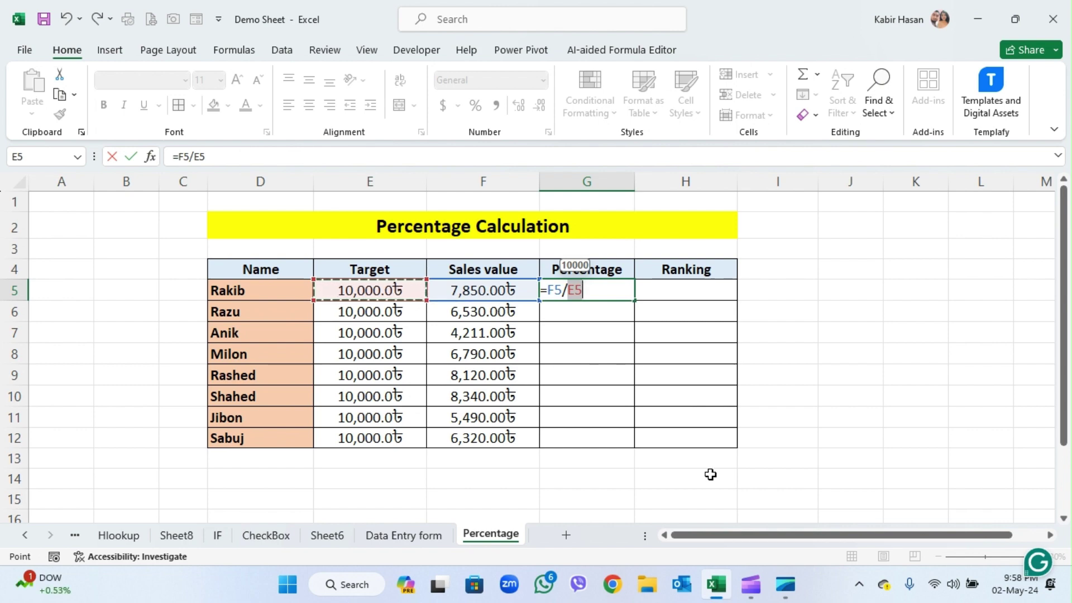
key("Return")
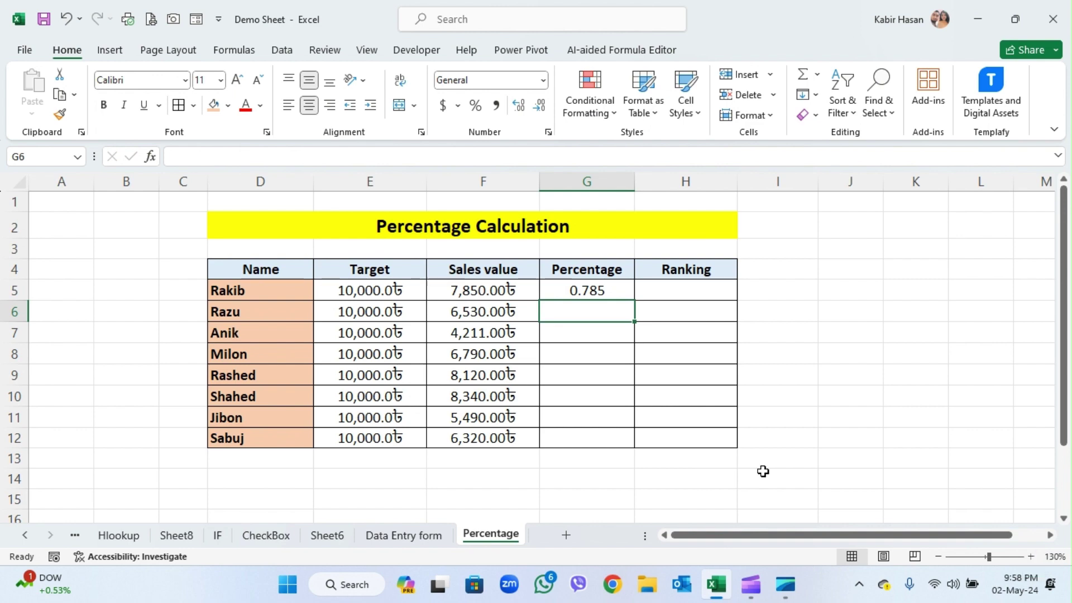
Step: Format the calculated value in cell G5 as a percentage
left_click(614, 290)
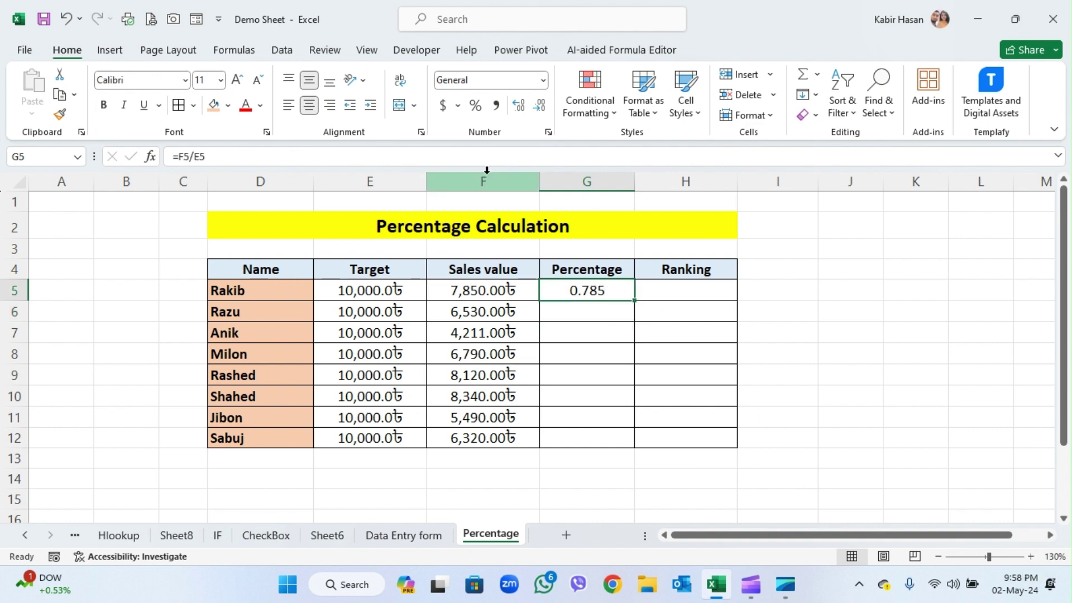
left_click(475, 106)
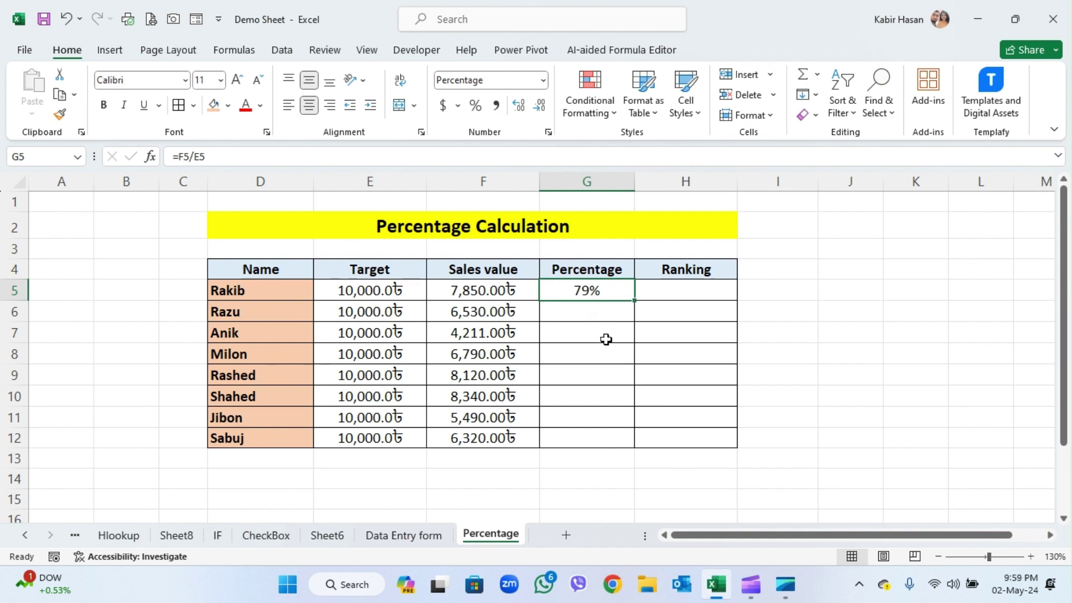
left_click(610, 310)
Step: Increase the percentage in G5 to two decimal places and reduce it back to none
left_click(607, 286)
left_click(520, 105)
left_click(523, 105)
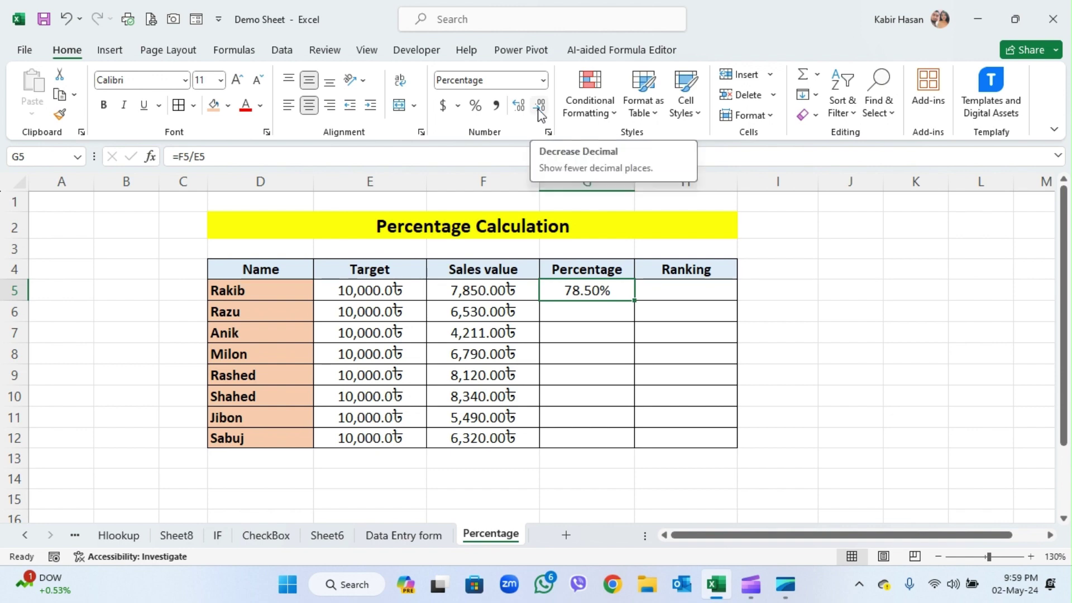
left_click(540, 115)
left_click(539, 115)
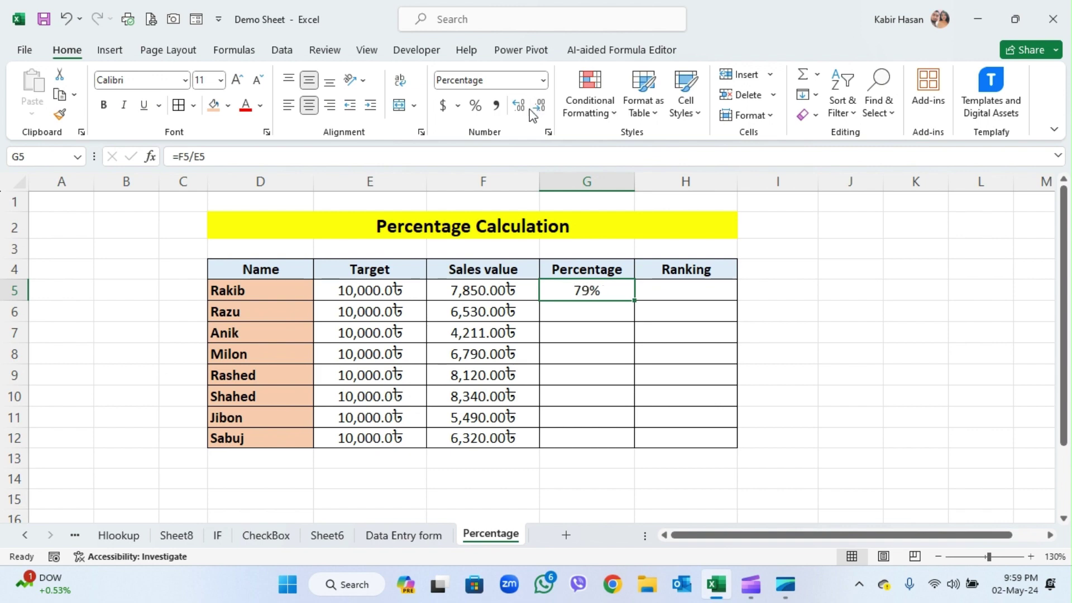
Step: Add decimal places to the percentage in cell G5, removing the one extra place
left_click(523, 110)
left_click(523, 110)
left_click(523, 110)
left_click(540, 110)
Step: Reapply the standard Percentage number format to cell G5
left_click(542, 80)
scroll(523, 314, "down", 2)
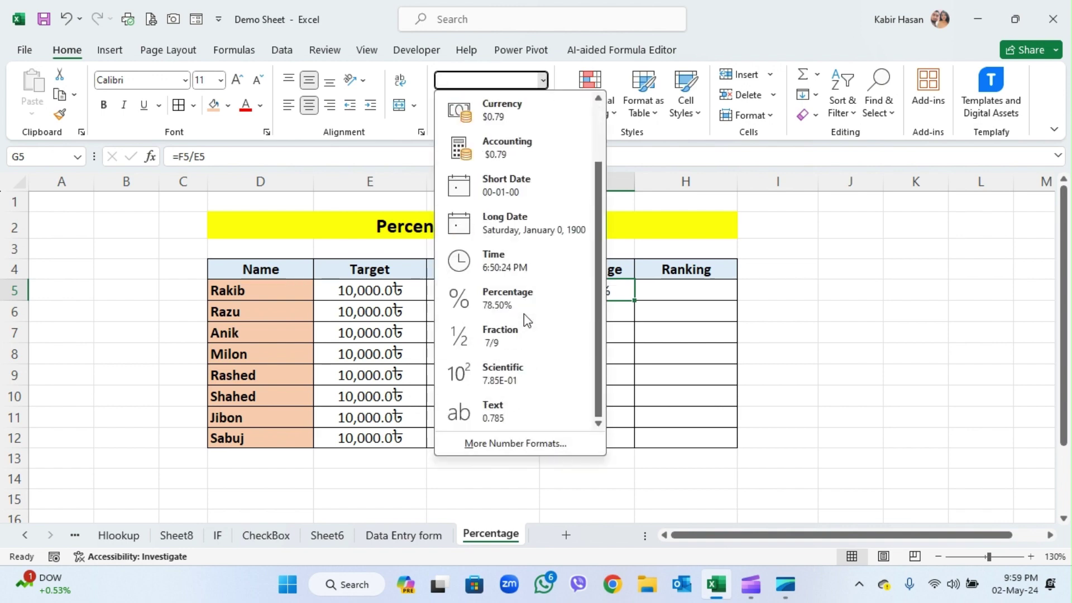
scroll(510, 218, "up", 2)
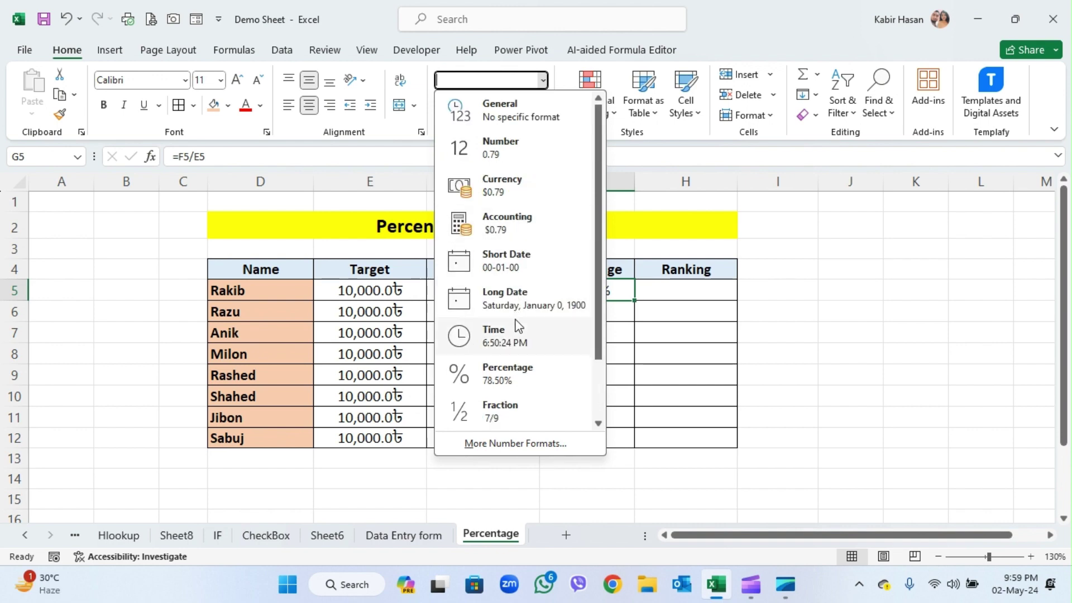
left_click(515, 381)
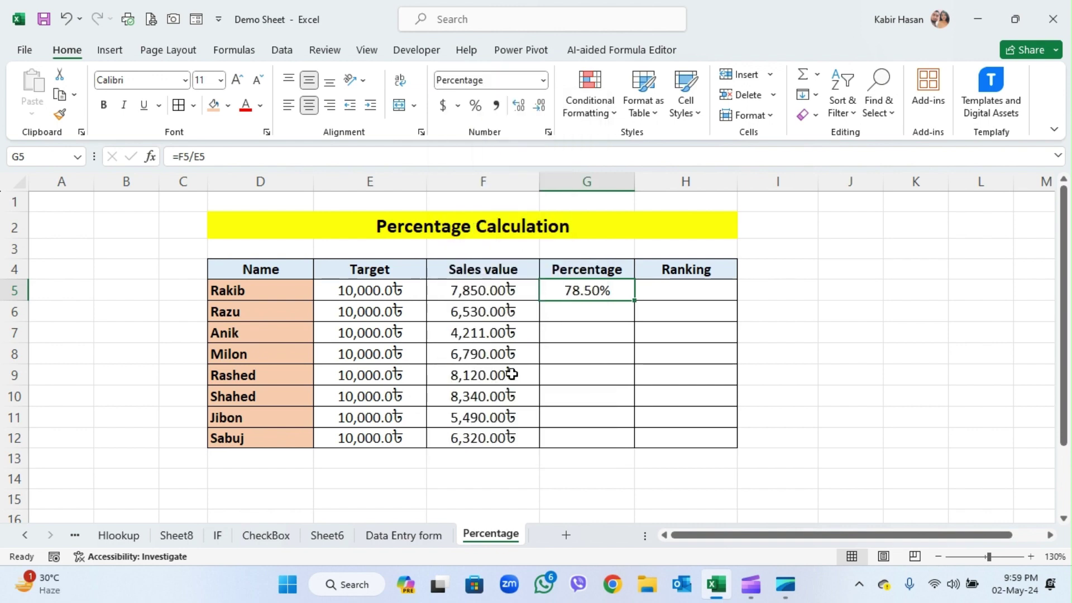
Step: Apply the Percentage category with 2 decimal places to cell G5 through the detailed cell format settings
left_click(542, 80)
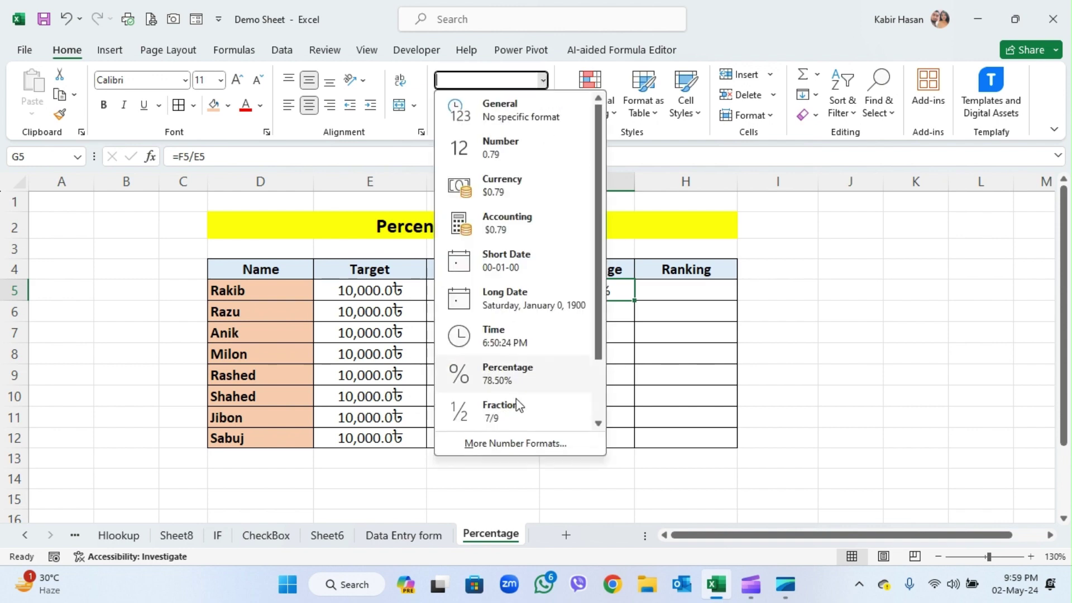
left_click(514, 444)
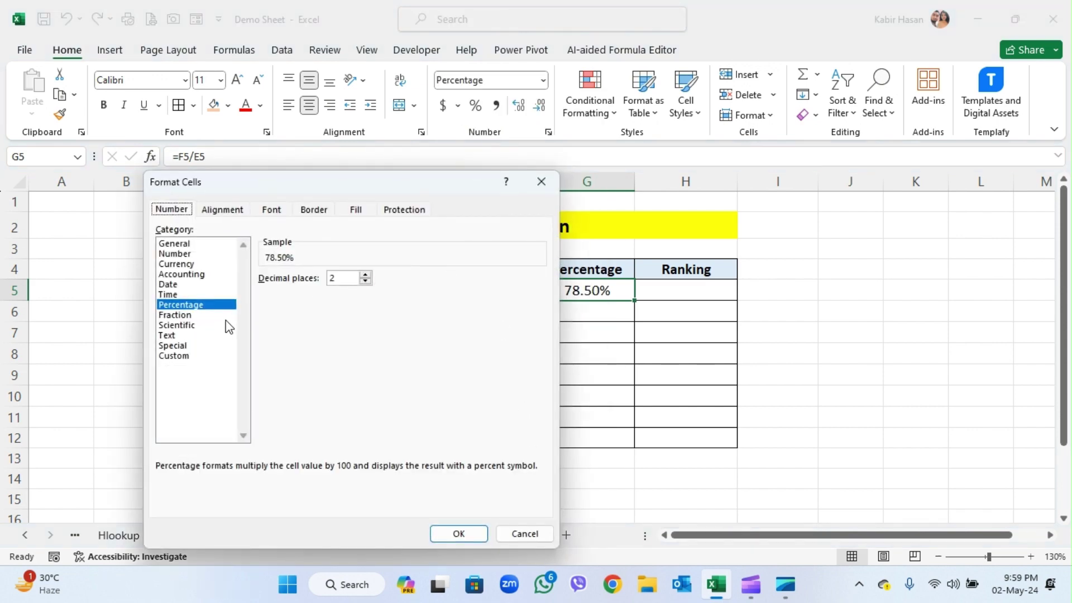
left_click(365, 282)
left_click(364, 275)
left_click(365, 282)
left_click(364, 275)
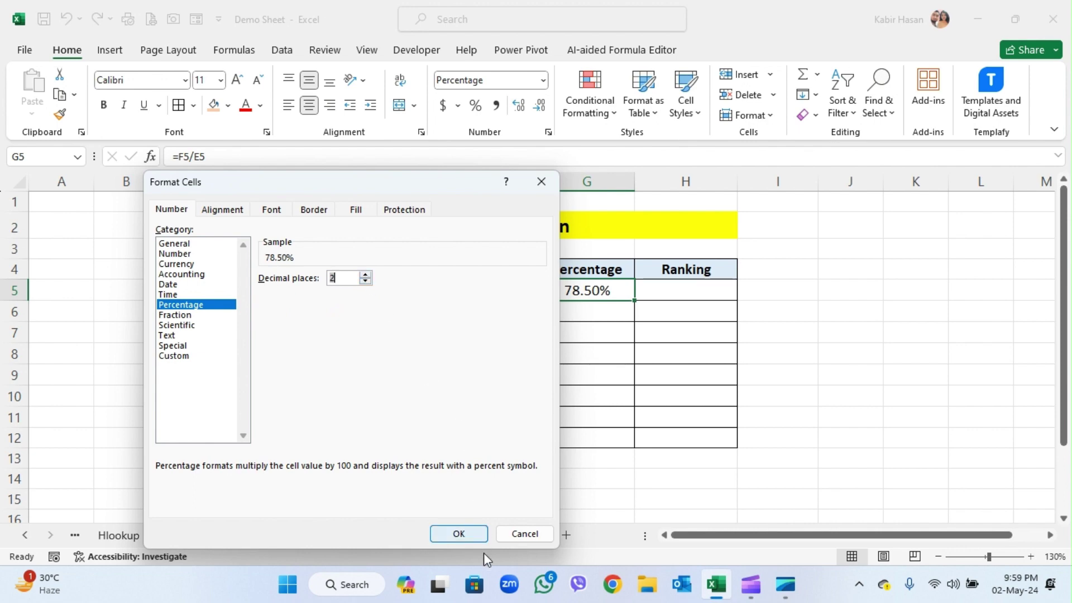
left_click(460, 534)
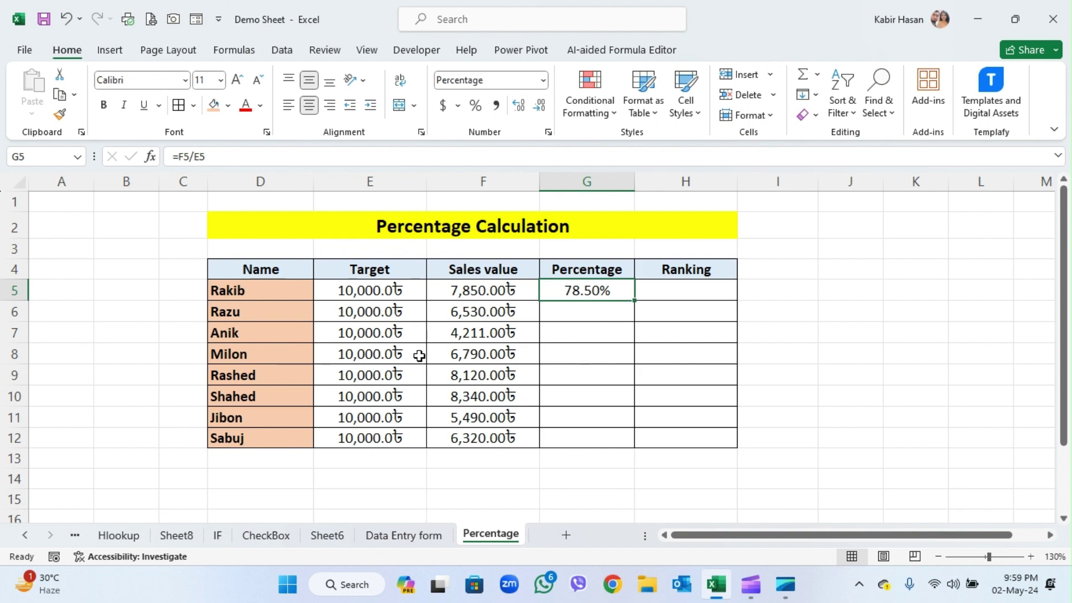
Step: Fill the percentage formula from G5 down through G12
left_click(574, 400)
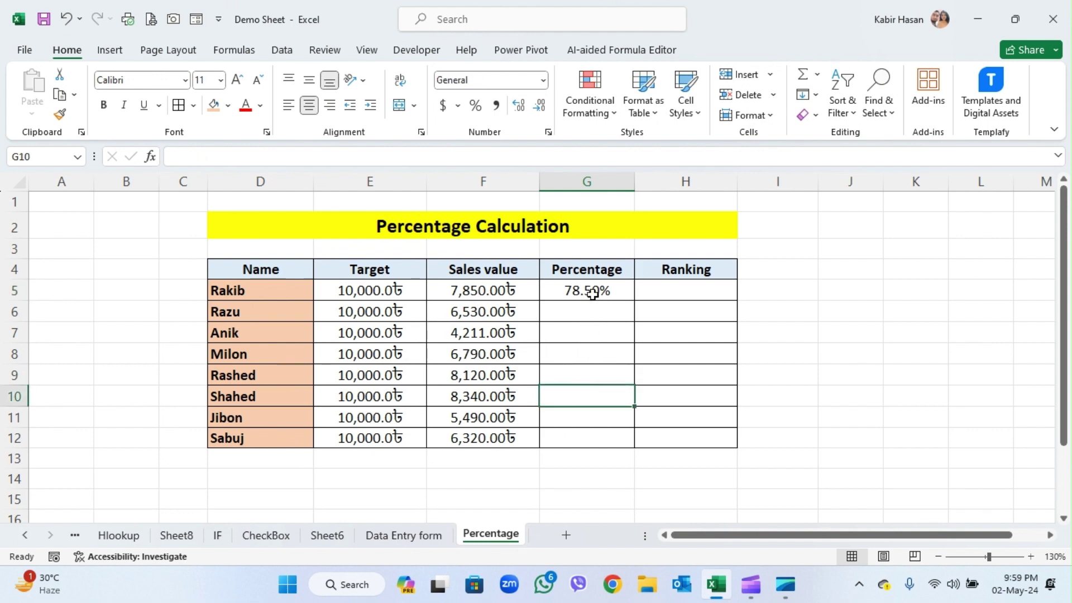
left_click_drag(593, 290, 592, 438)
key("ctrl+d")
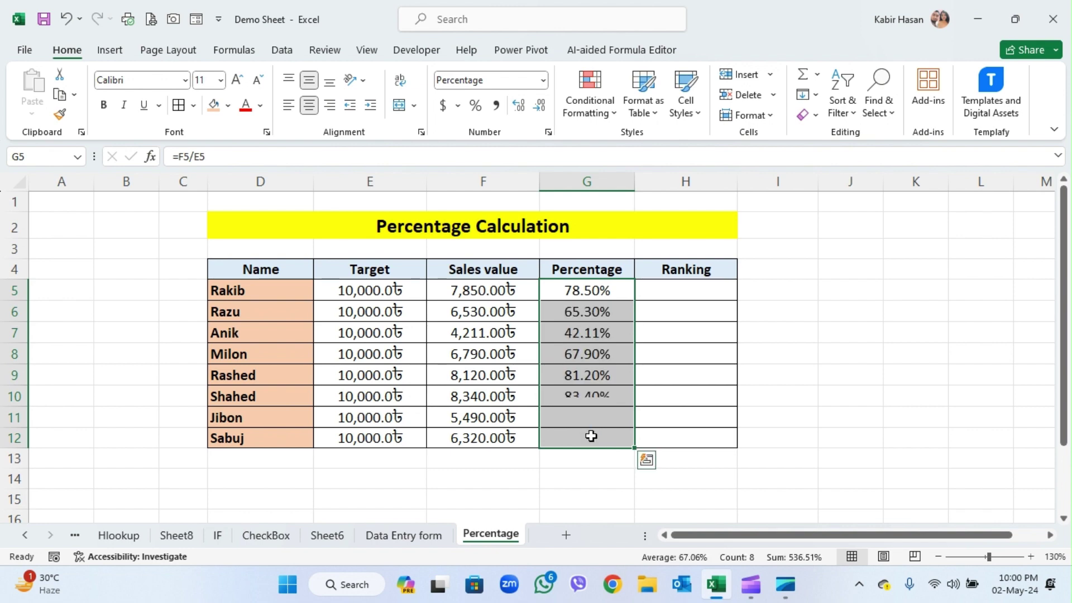
left_click(590, 349)
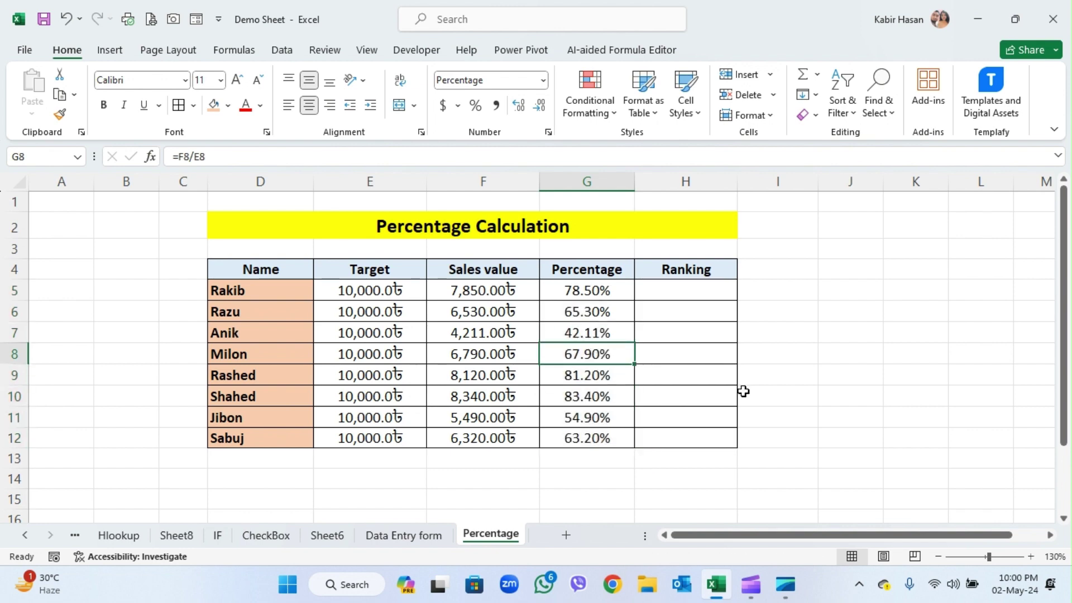
Step: Check the formula in cell G9 and set the sales value in cell F9 to 7213
left_click(584, 383)
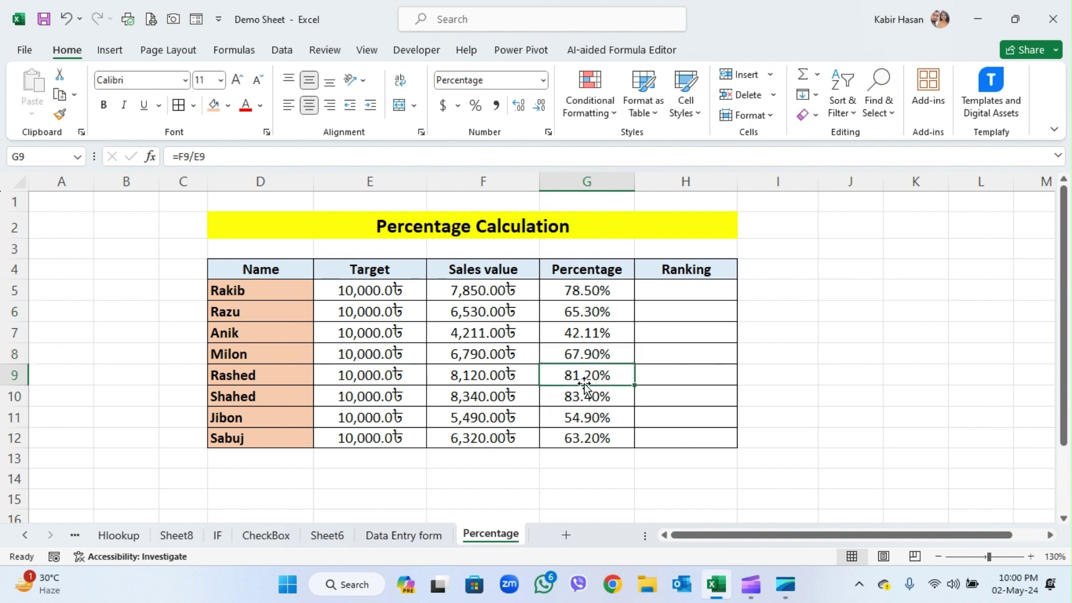
left_click(394, 149)
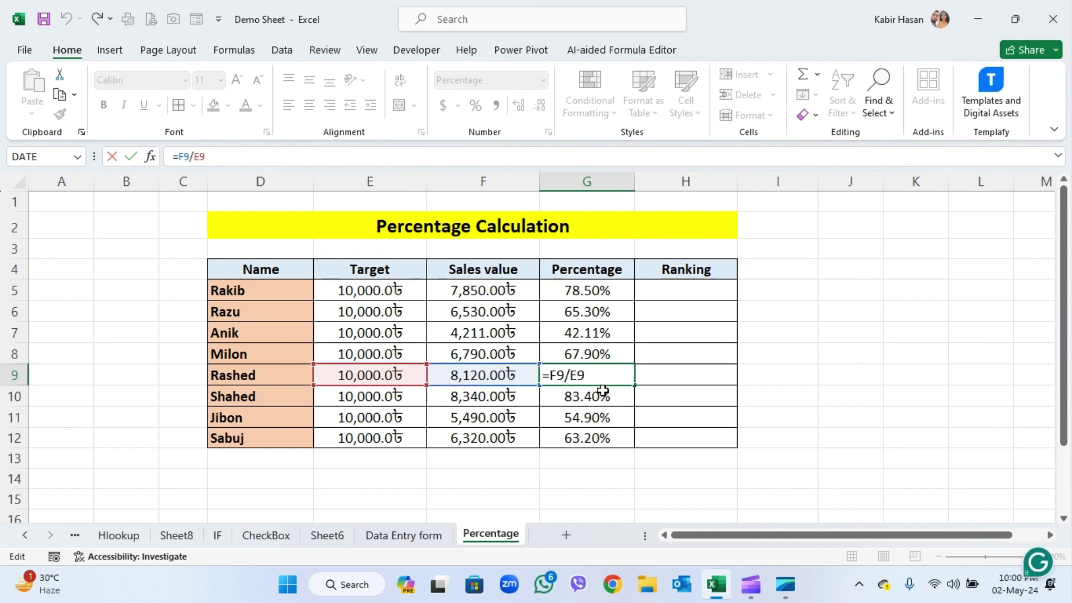
key("Return")
left_click(491, 379)
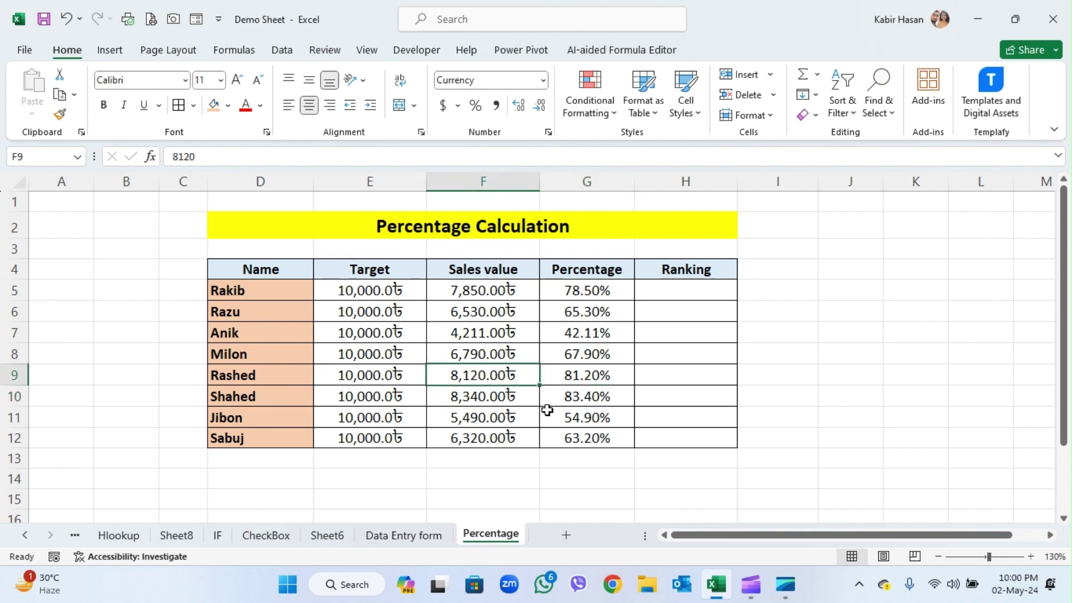
type("7")
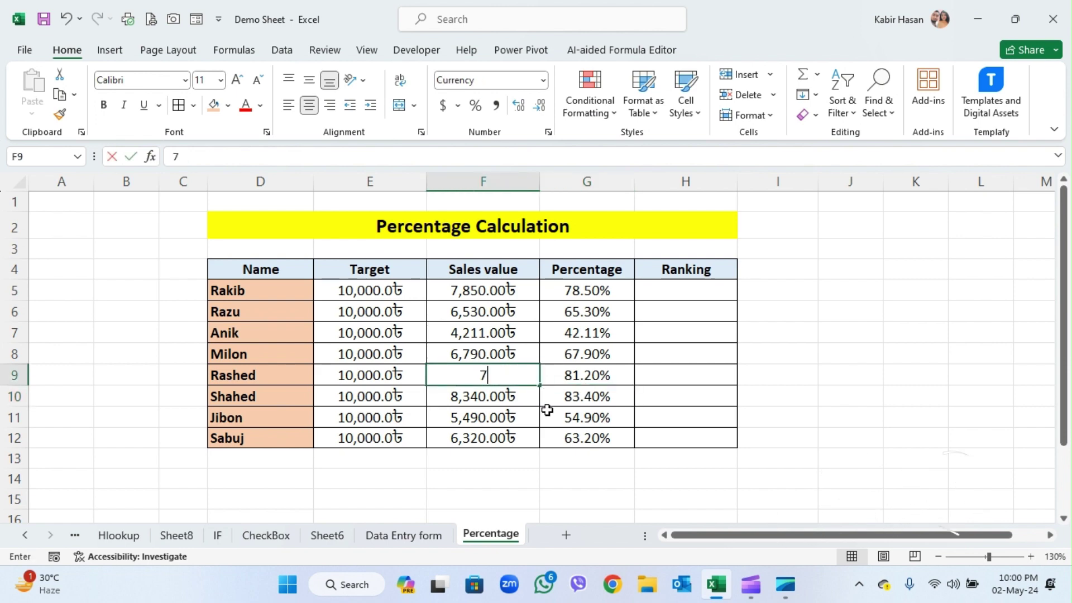
type("213")
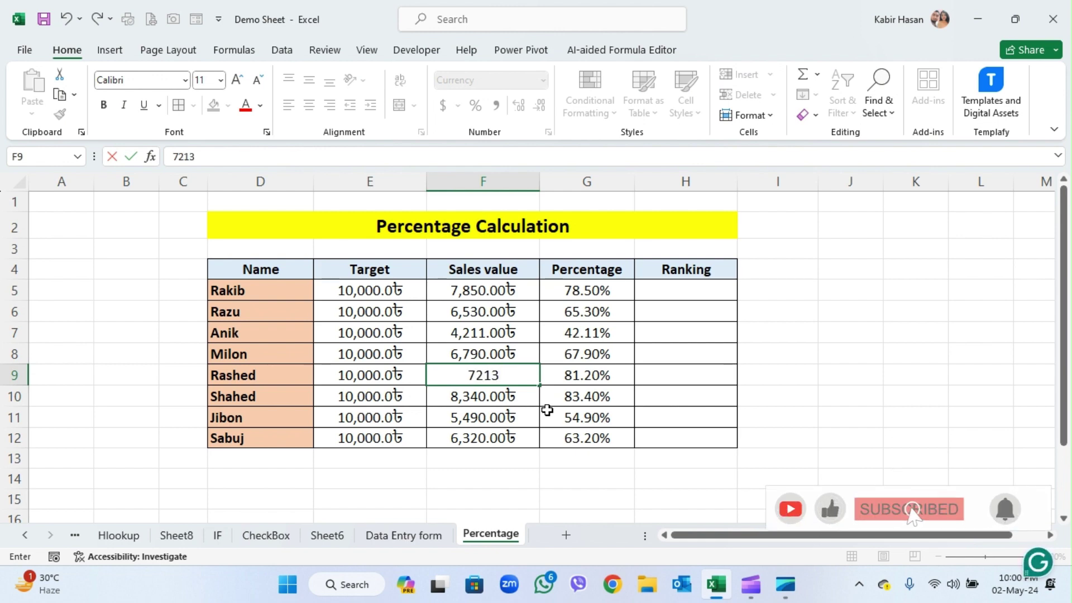
key("Return")
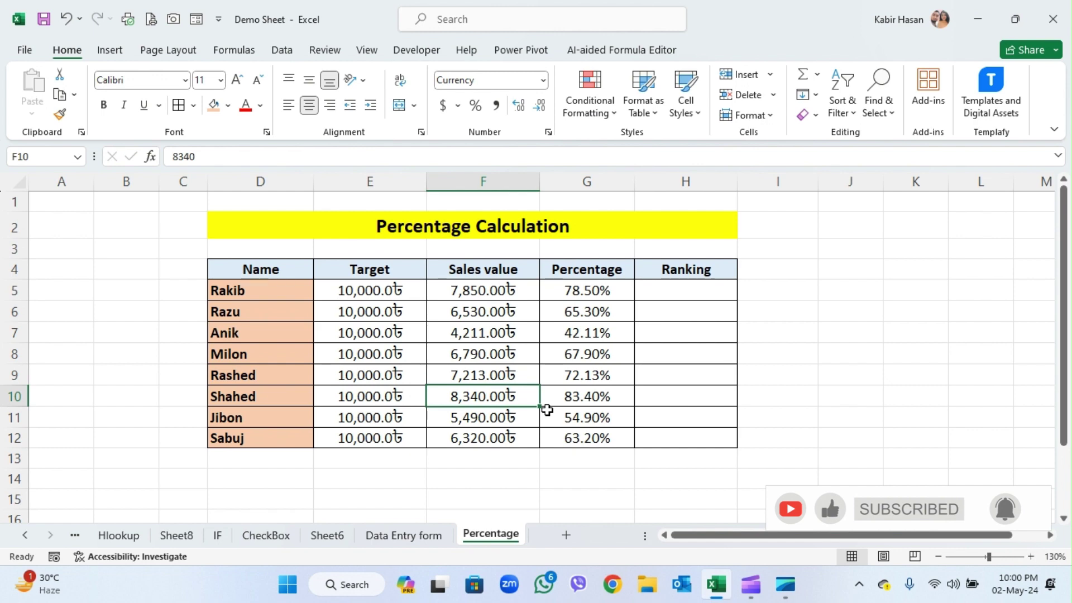
left_click(605, 378)
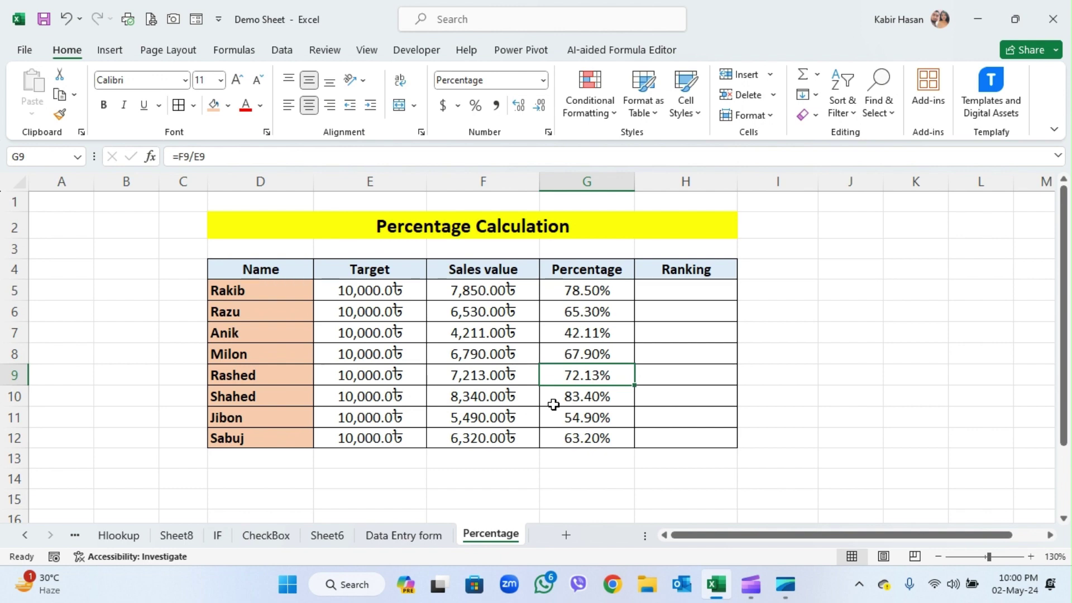
left_click(576, 335)
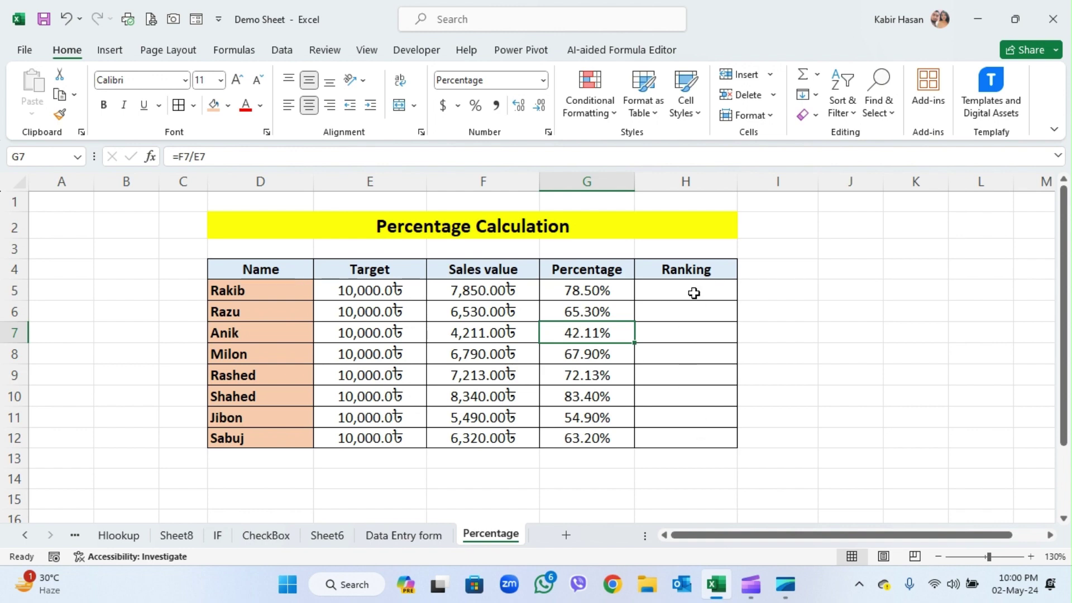
left_click_drag(687, 282, 685, 429)
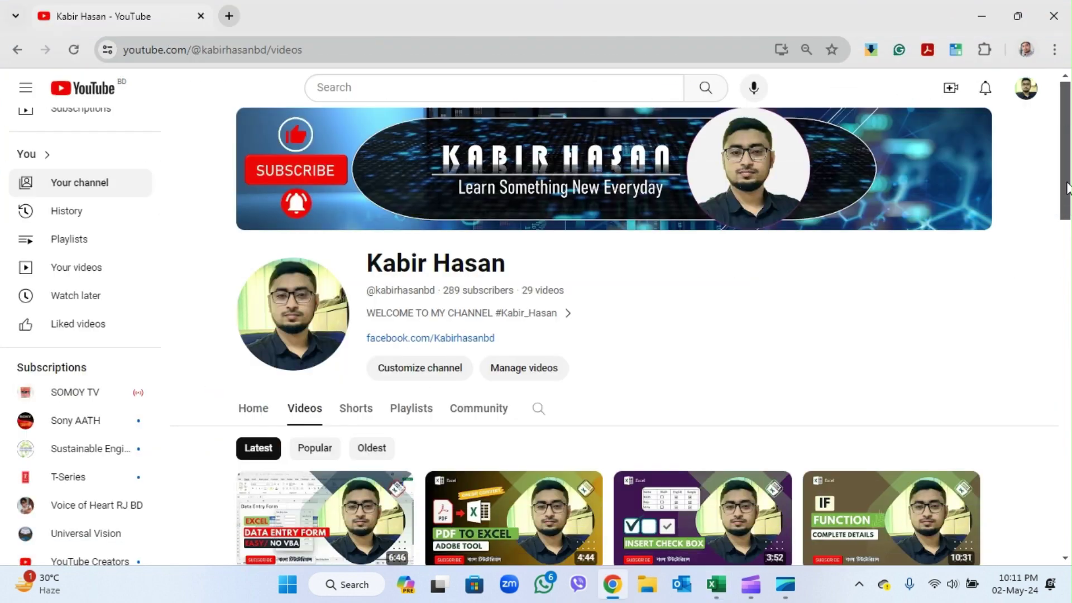
mouse_move(1068, 188)
left_mouse_down()
mouse_move(1069, 419)
mouse_move(1069, 178)
left_mouse_up()
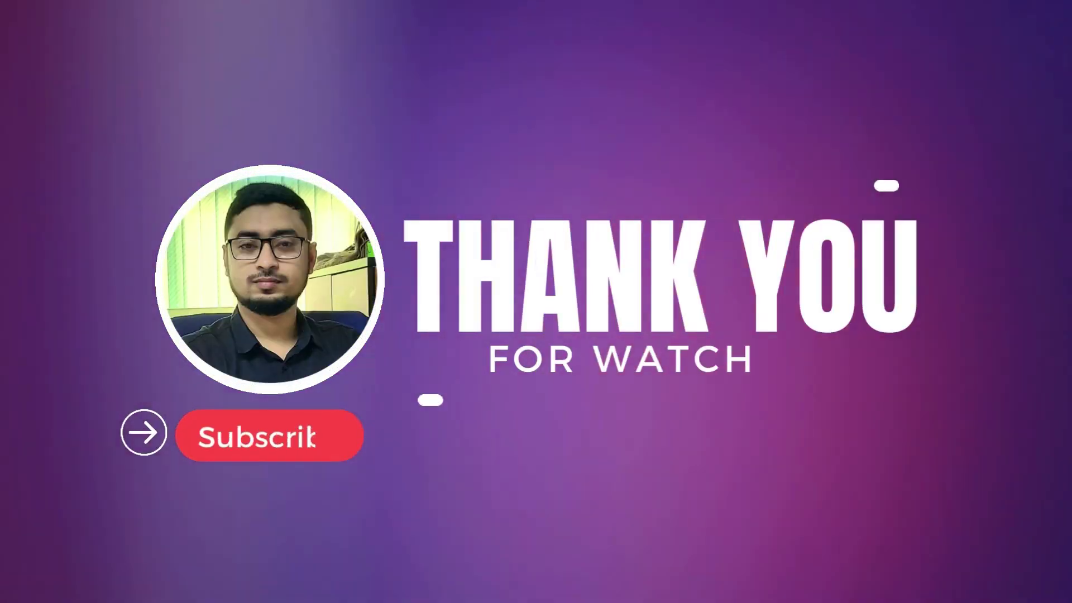